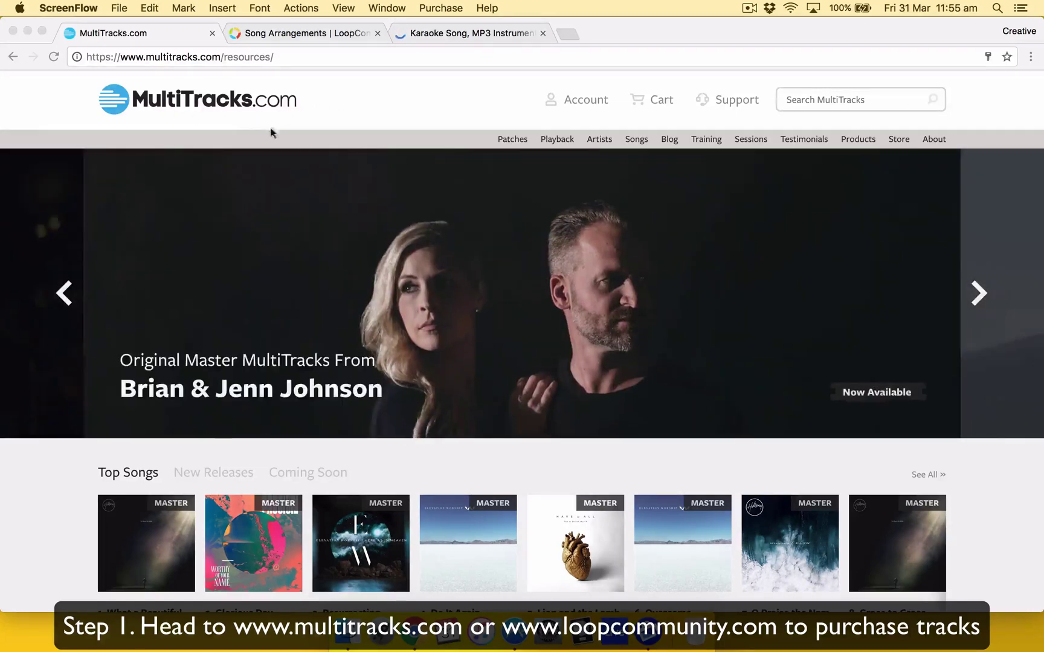
Glance over the LoopCommunity song arrangements catalog, then return to MultiTracks.com.
scroll(639, 392, down, 3)
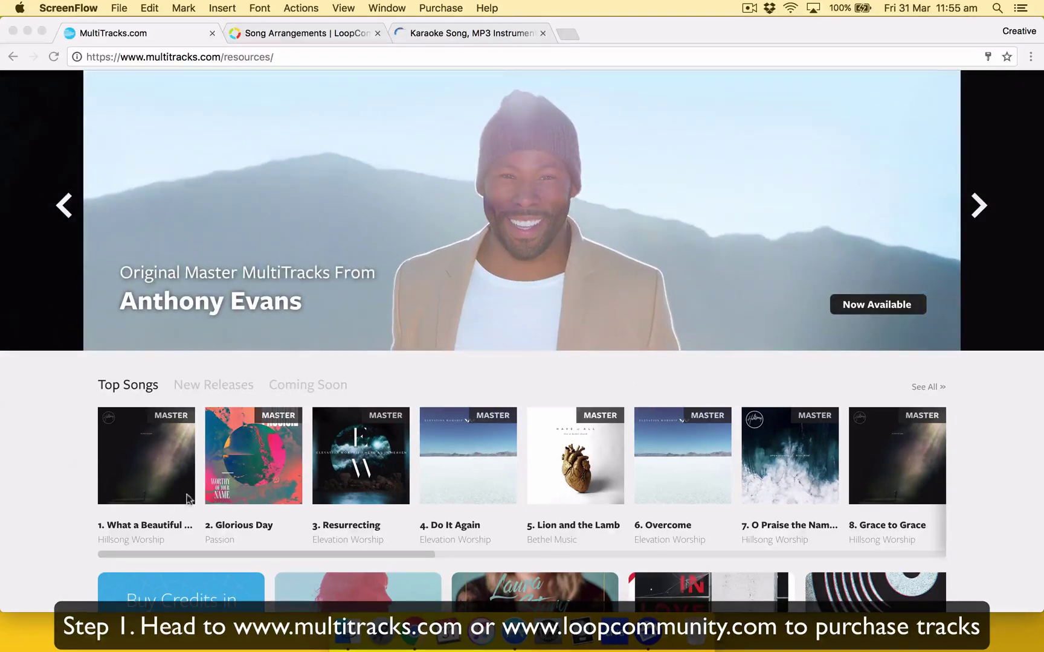
scroll(326, 450, up, 3)
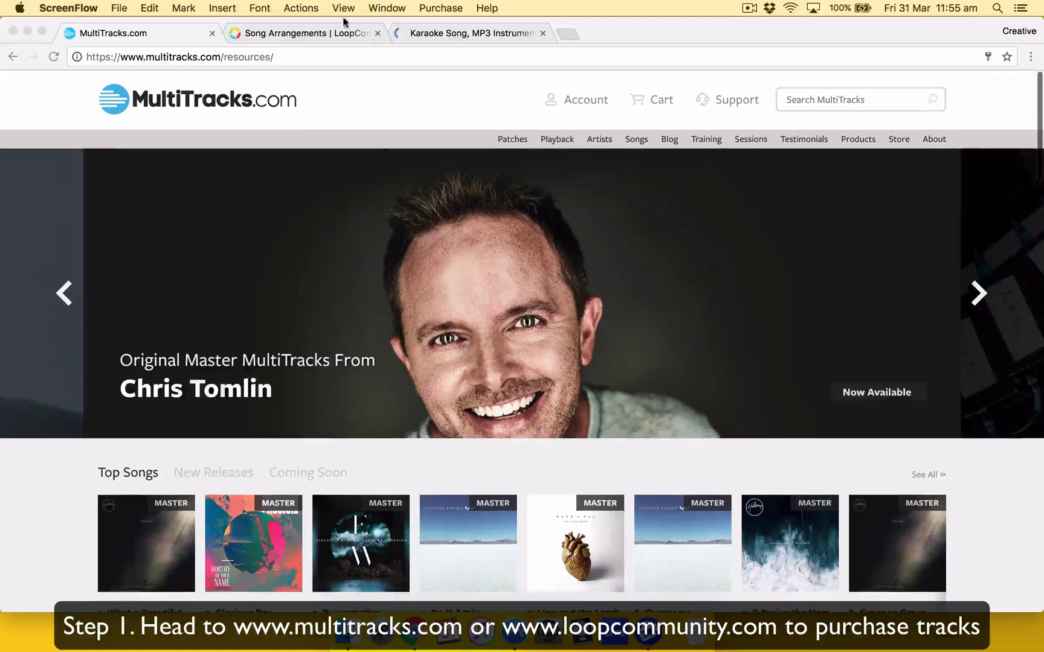
click(322, 34)
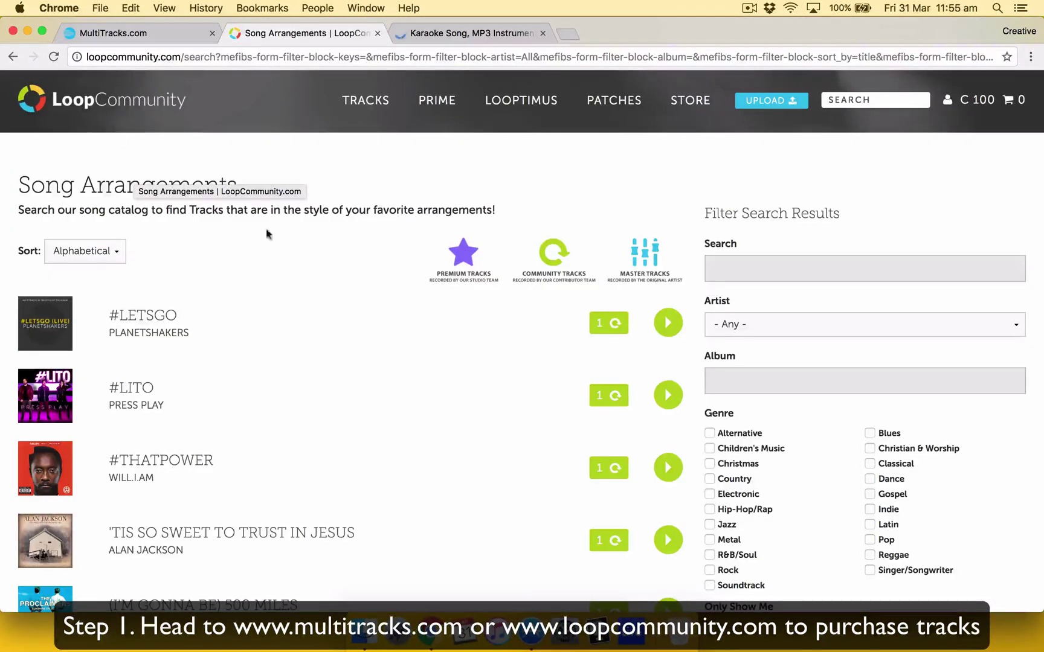
scroll(342, 272, down, 2)
scroll(342, 267, up, 2)
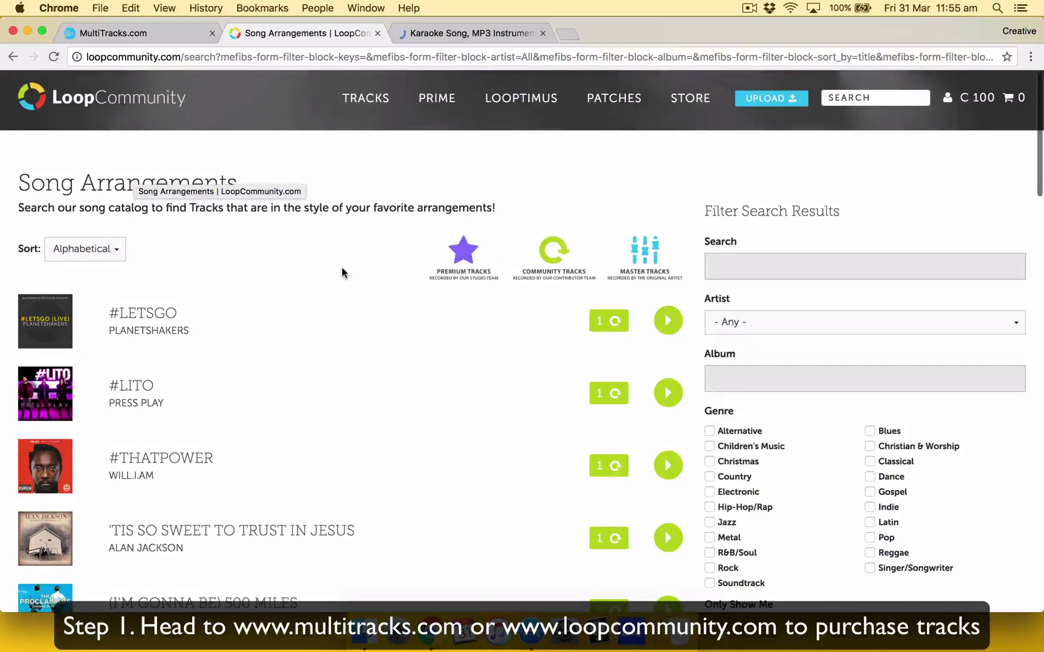
click(163, 34)
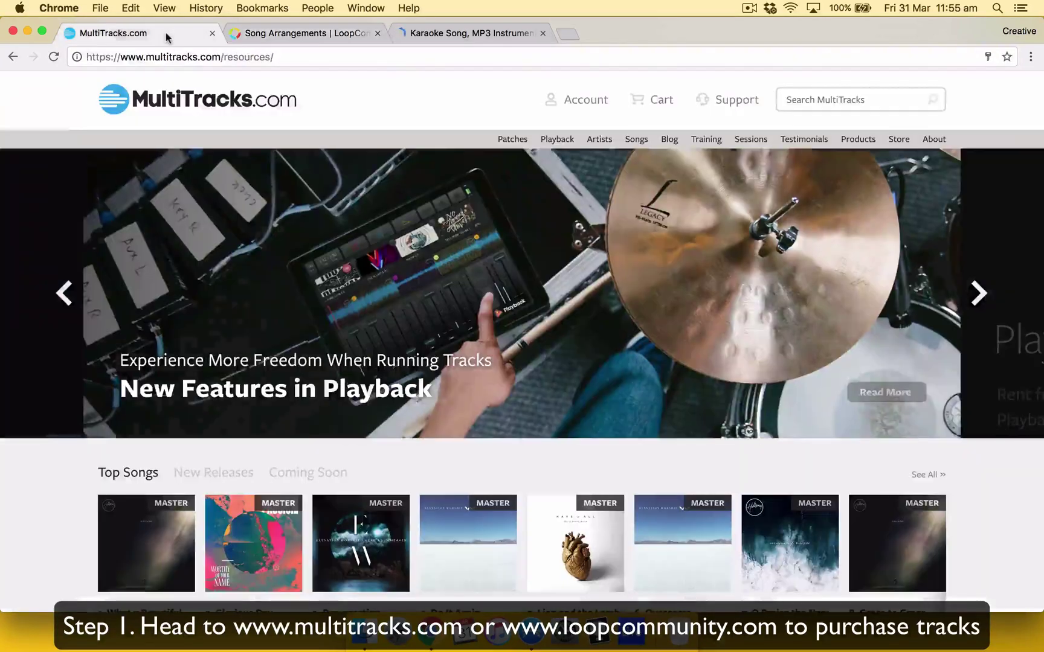
click(303, 35)
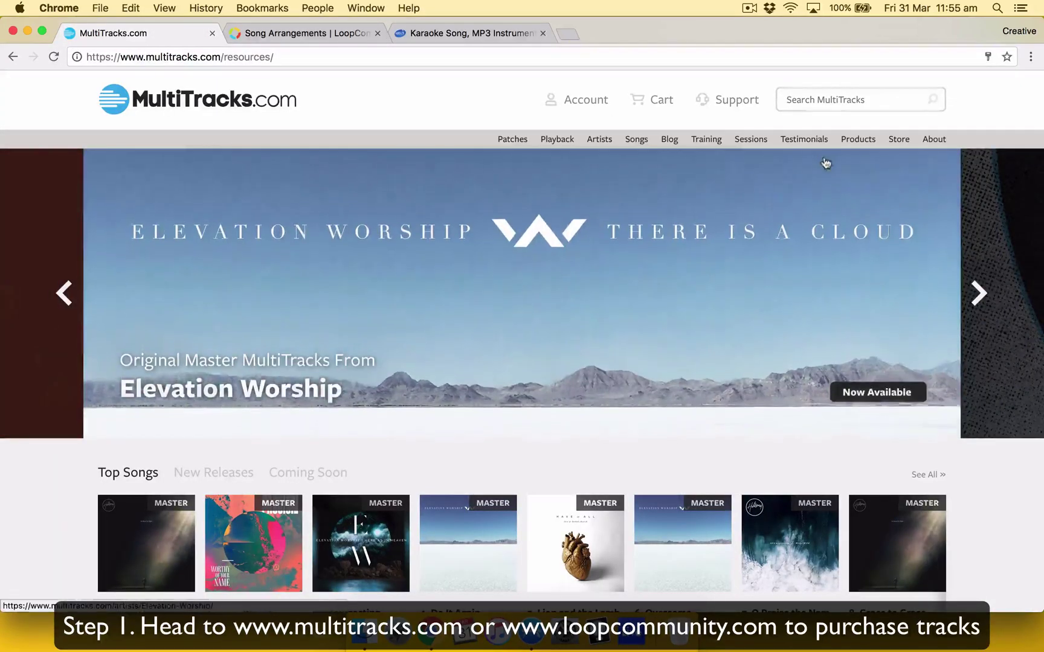
Search MultiTracks for 'let there be light' and open the Hillsong Worship version.
click(844, 100)
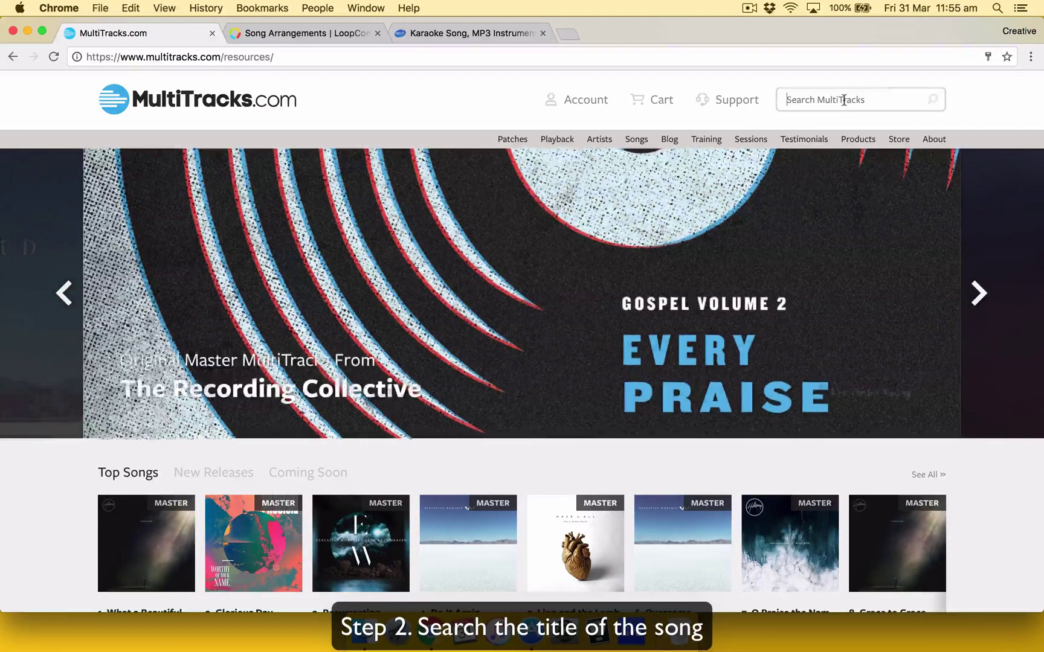
text(let there be lig)
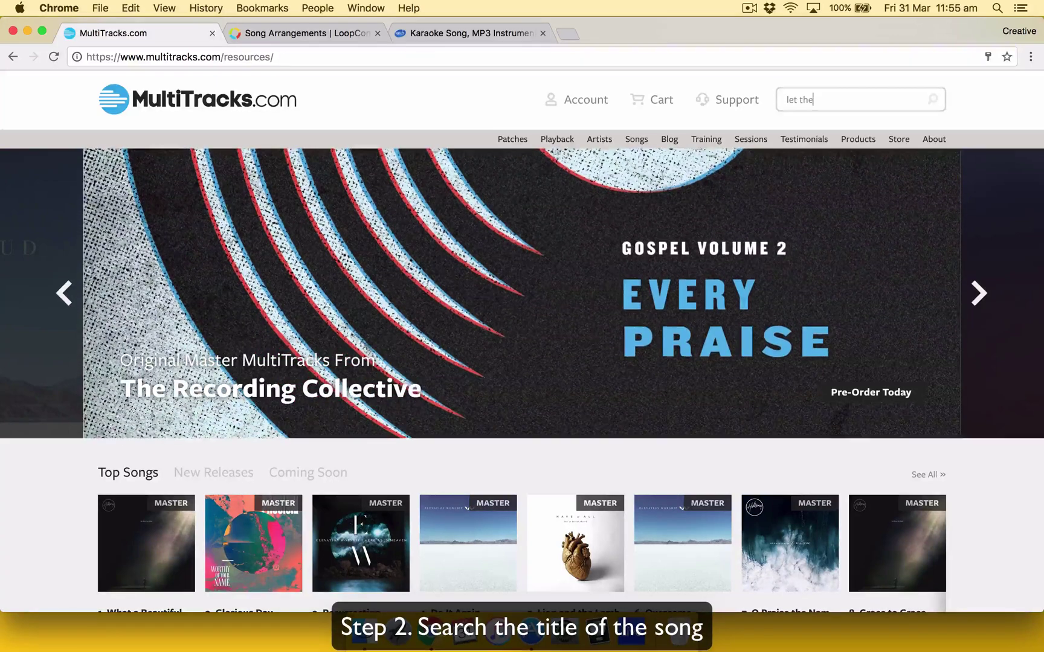
text(ht)
key(Return)
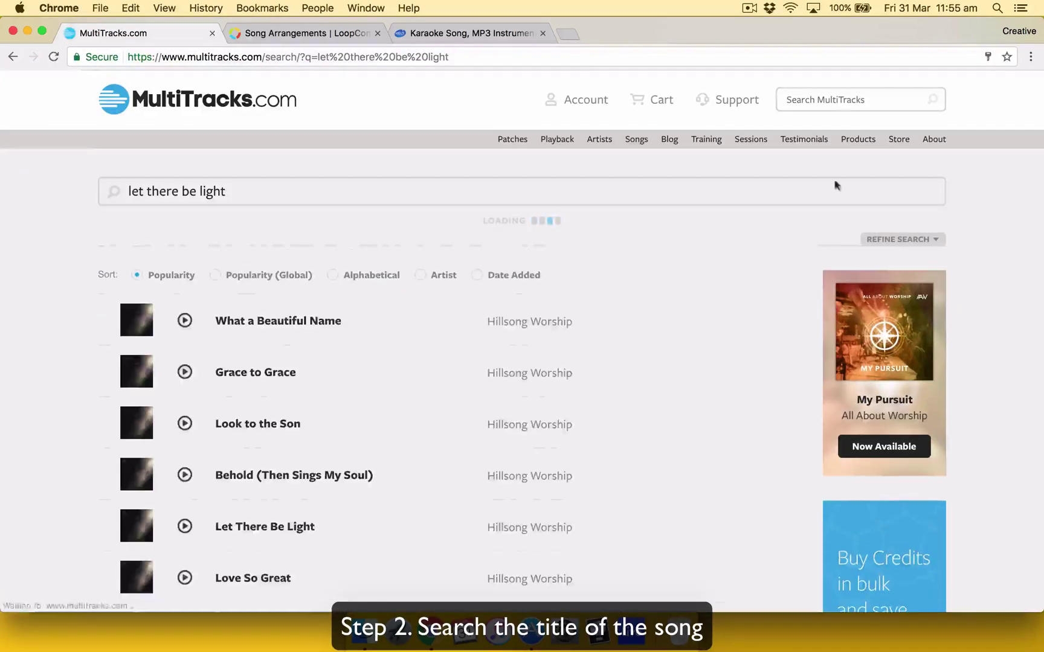
scroll(623, 400, down, 2)
scroll(623, 401, down, 5)
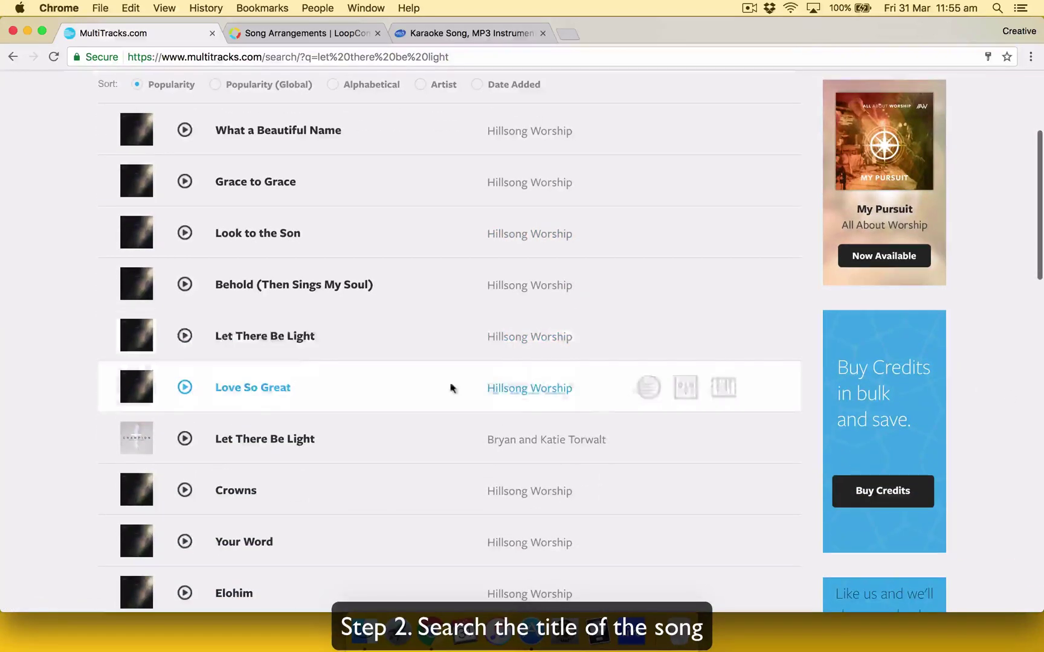
click(258, 337)
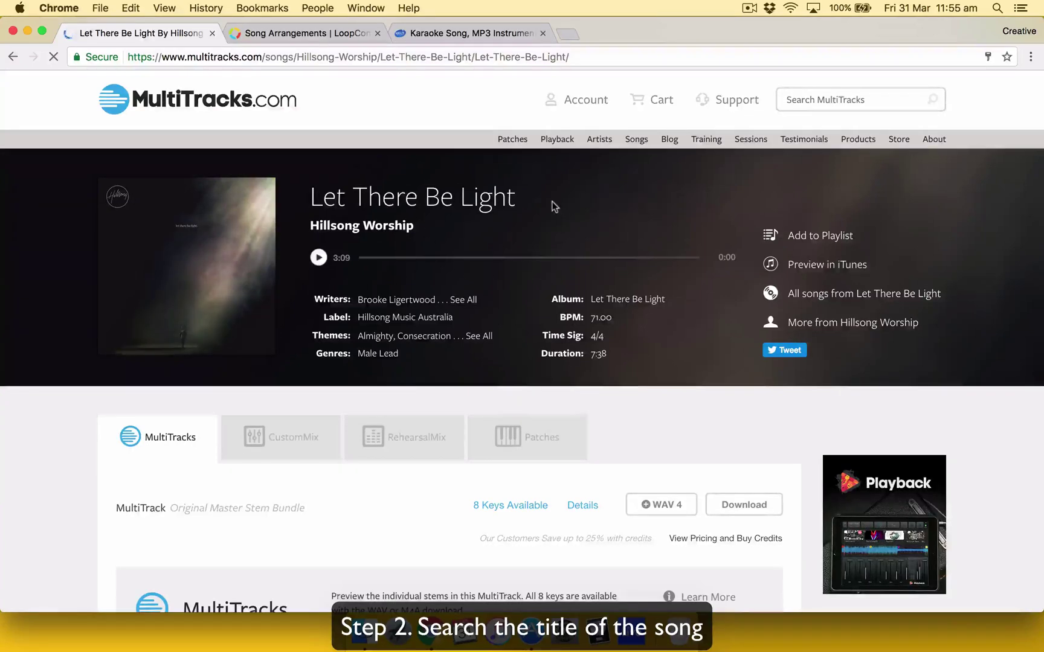
scroll(552, 205, down, 3)
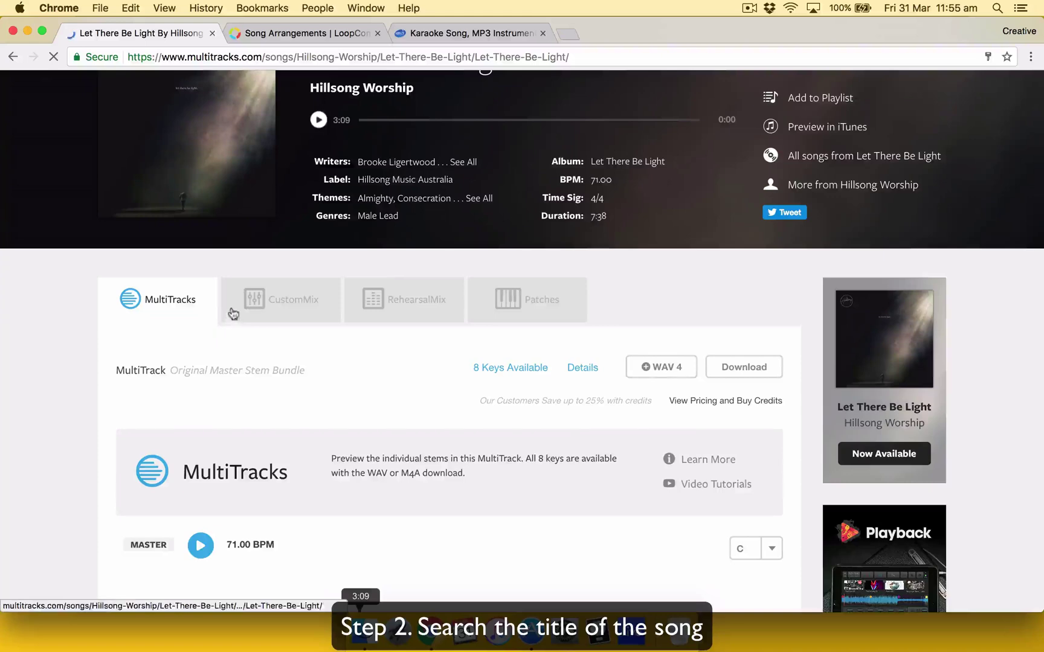
scroll(245, 324, up, 1)
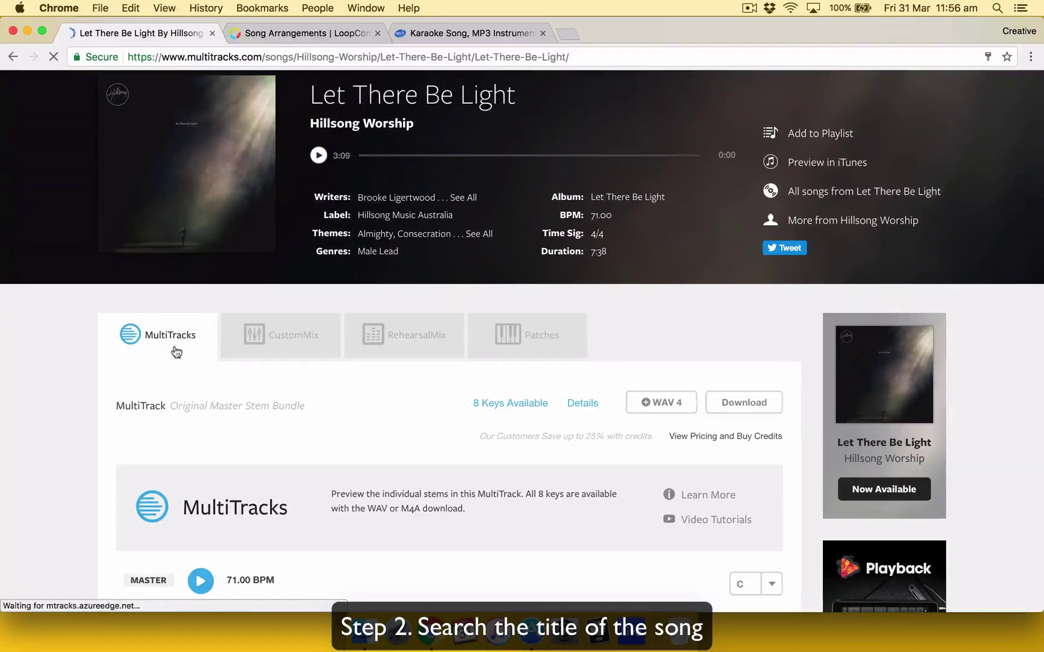
scroll(175, 351, down, 5)
scroll(174, 346, down, 13)
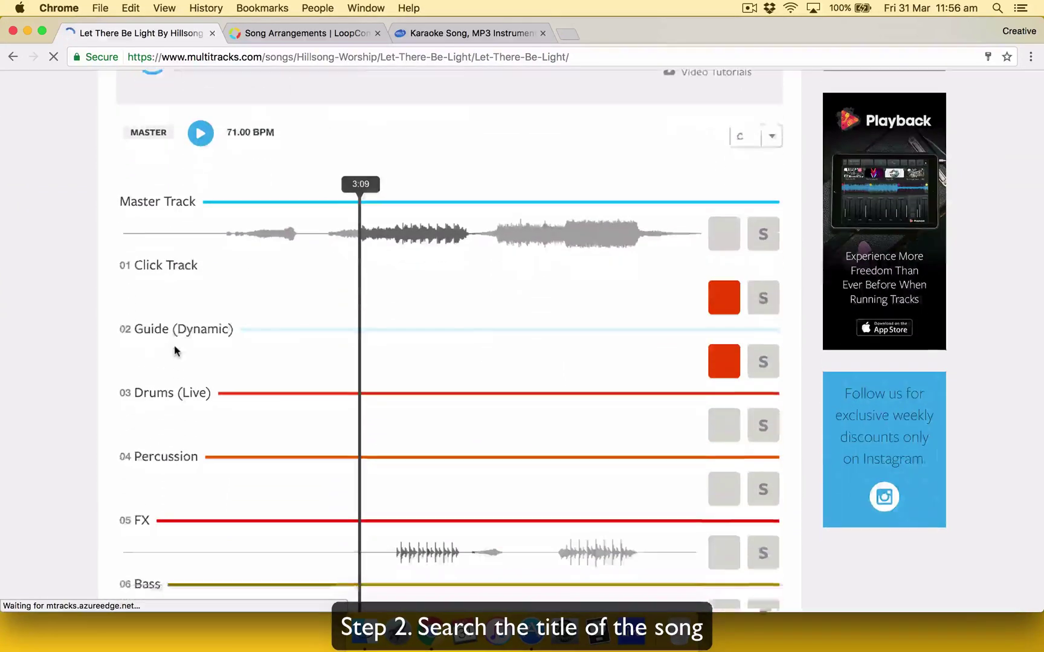
scroll(174, 350, down, 12)
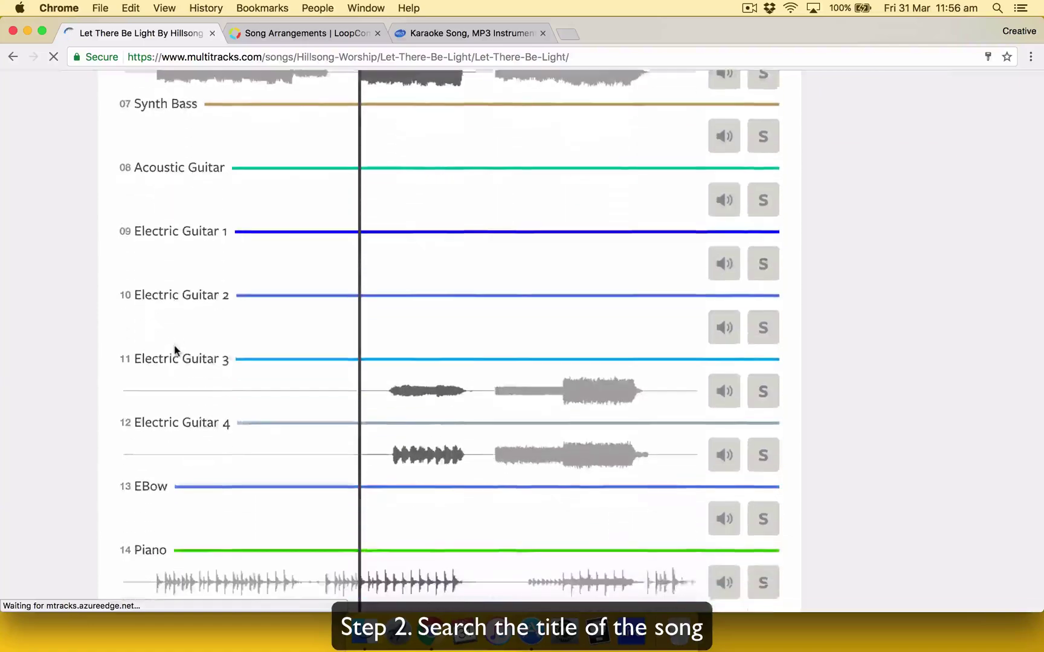
scroll(175, 350, up, 20)
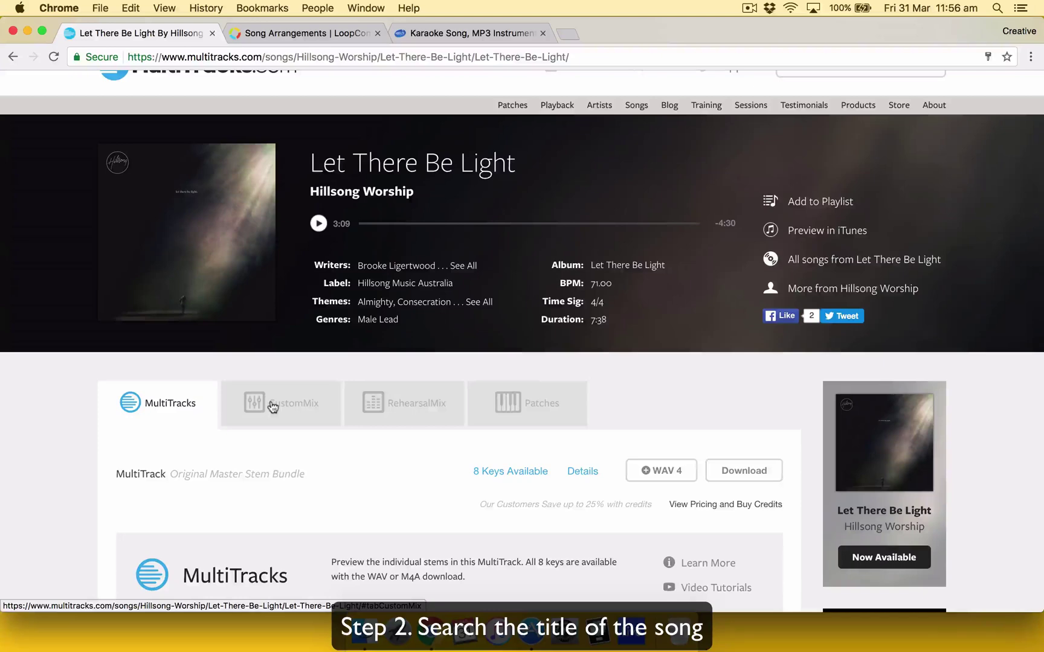
Switch to the CustomMix version and scroll through its mixable stems and WAV 15 / M4A 12 prices.
click(272, 407)
scroll(422, 508, down, 5)
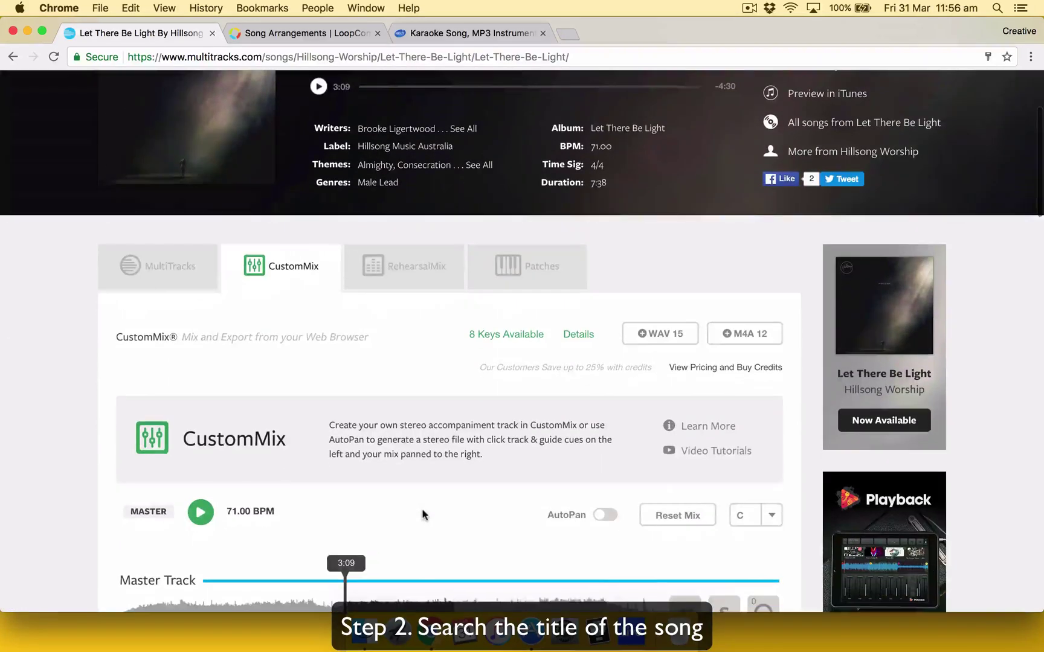
scroll(423, 514, up, 5)
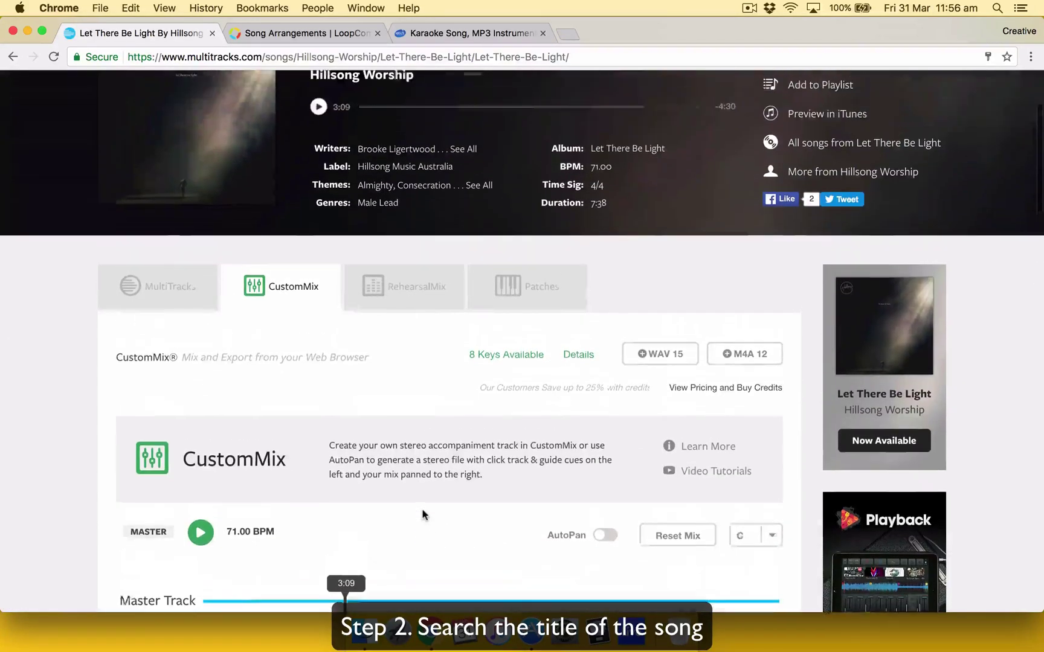
scroll(361, 417, down, 7)
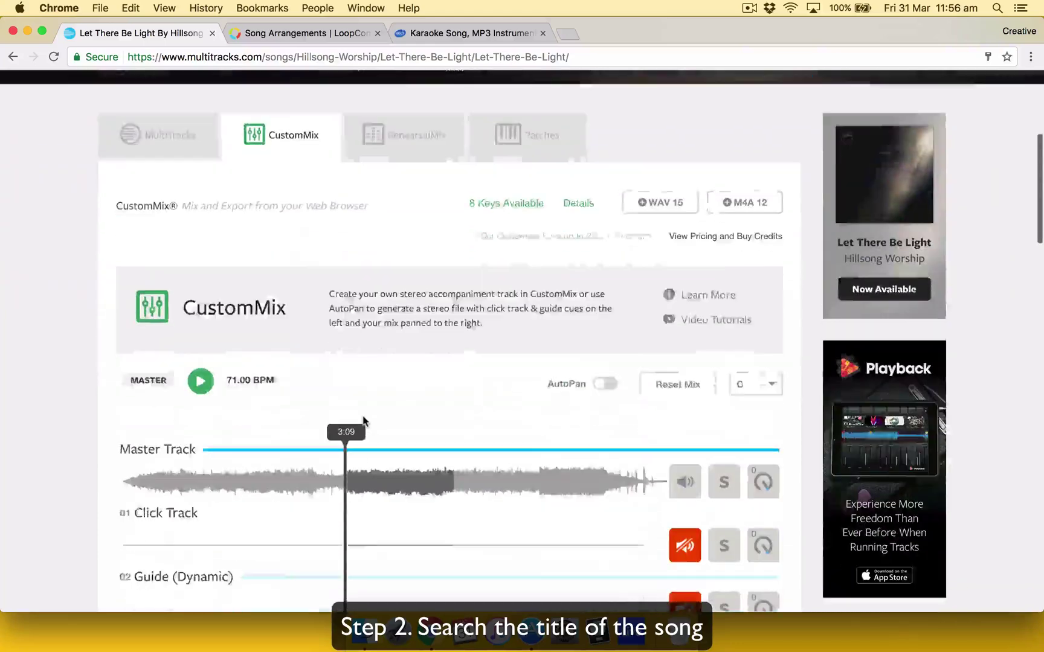
scroll(510, 400, down, 4)
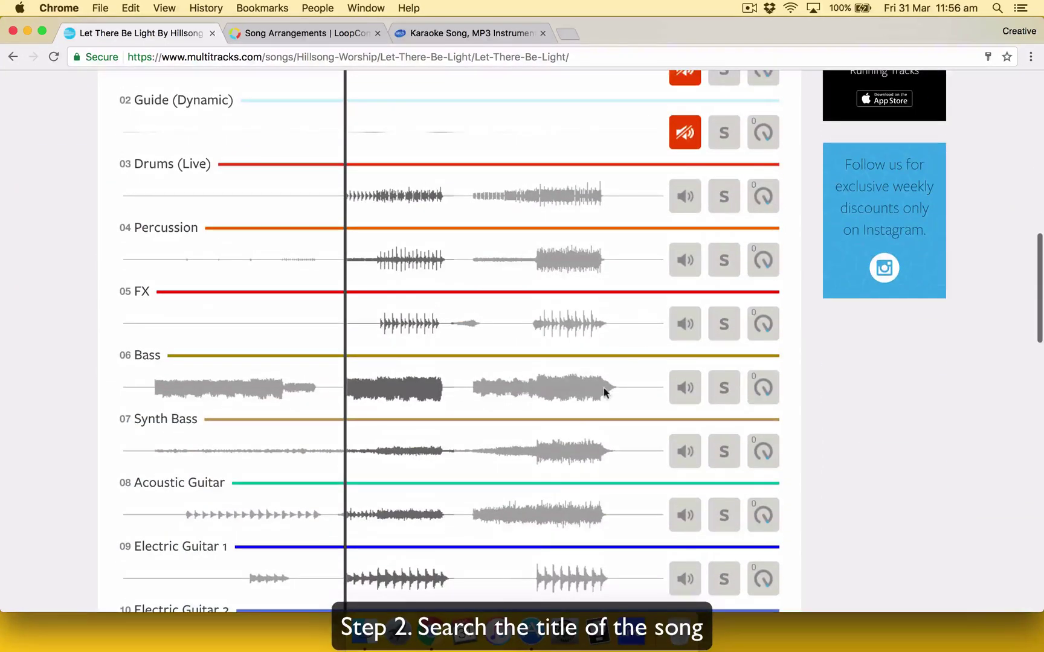
scroll(603, 392, down, 1)
scroll(603, 392, down, 1)
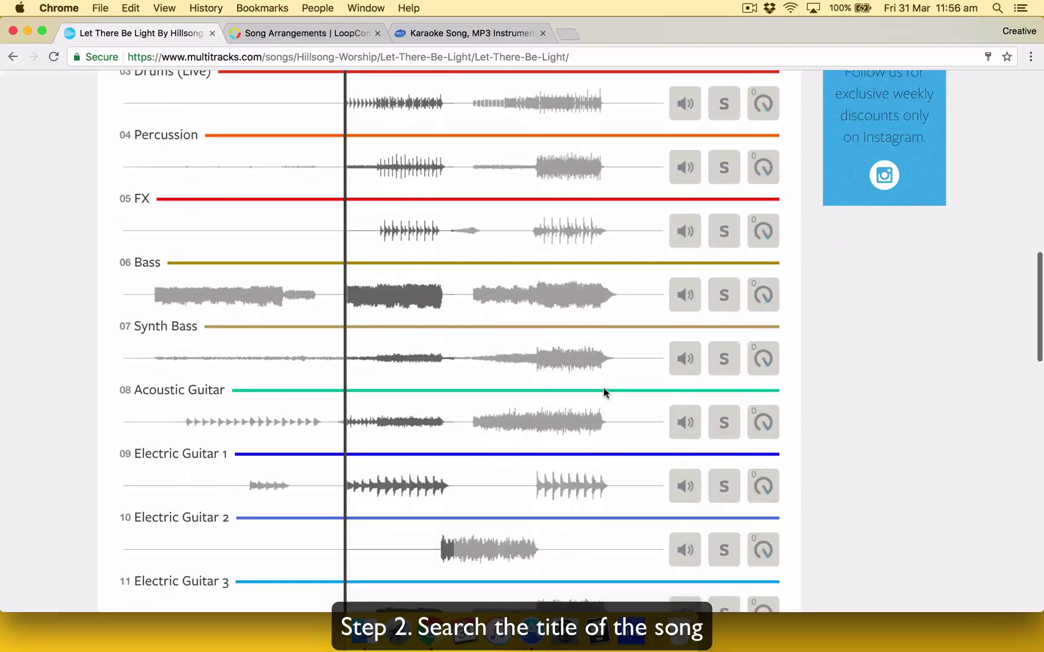
scroll(604, 392, up, 3)
scroll(603, 393, up, 3)
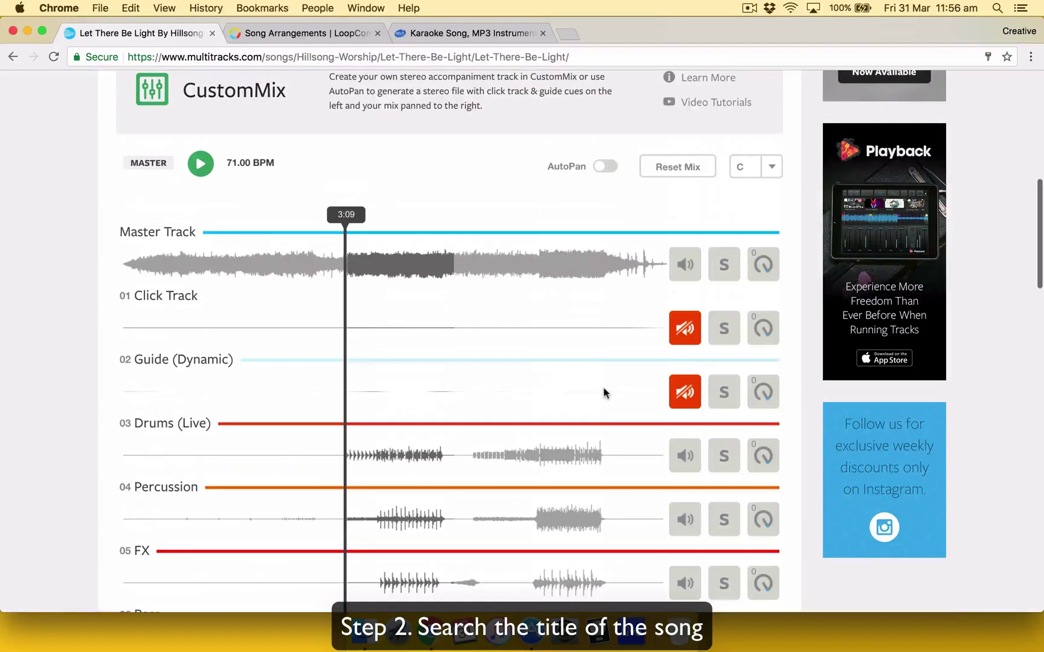
scroll(603, 393, up, 5)
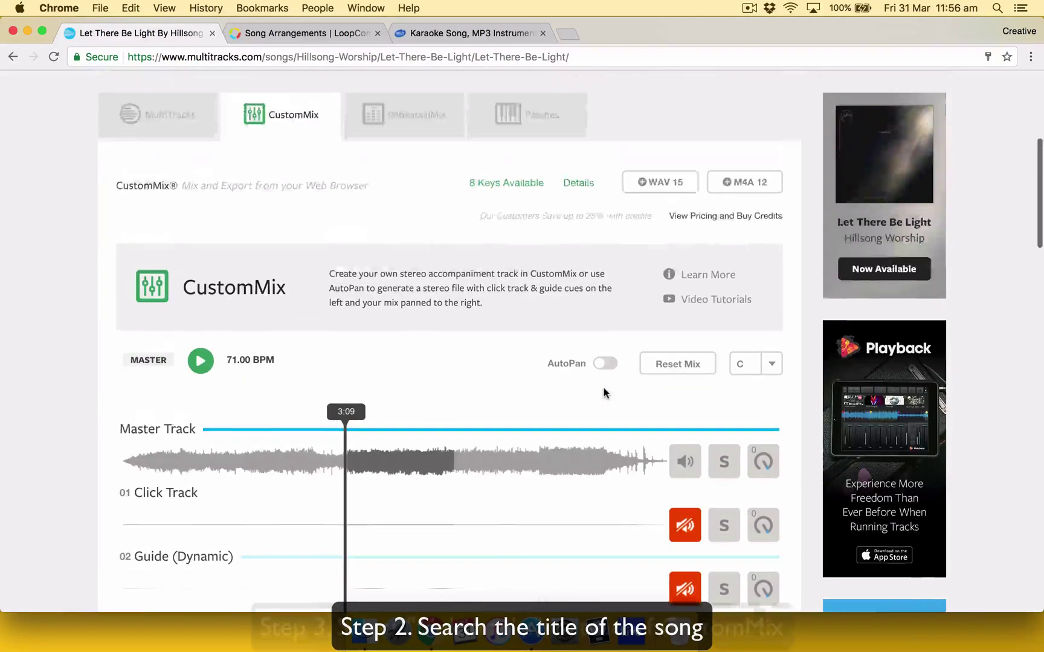
Compare CustomMix and MultiTrack pricing, ending on the Original Master Stem Bundle at WAV 4 credits.
click(169, 252)
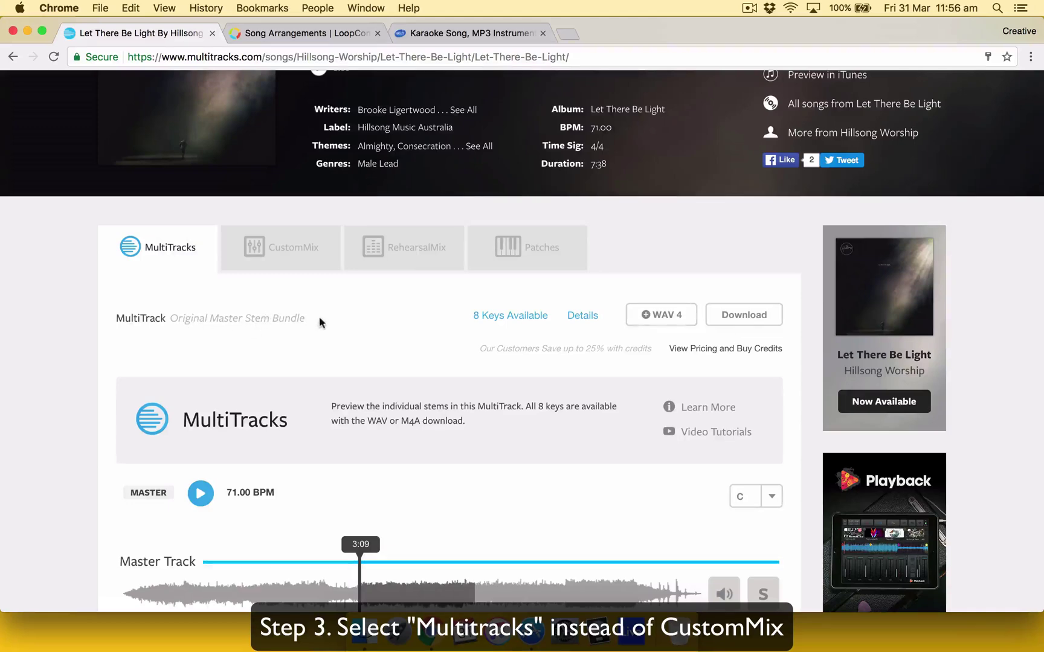
scroll(603, 326, up, 2)
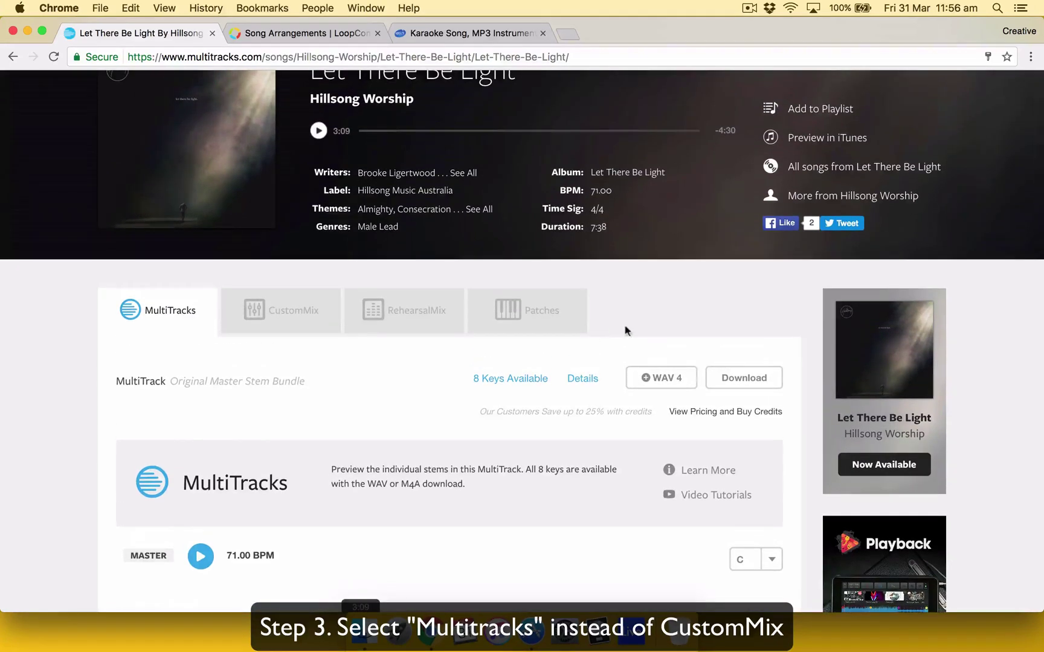
scroll(758, 534, down, 1)
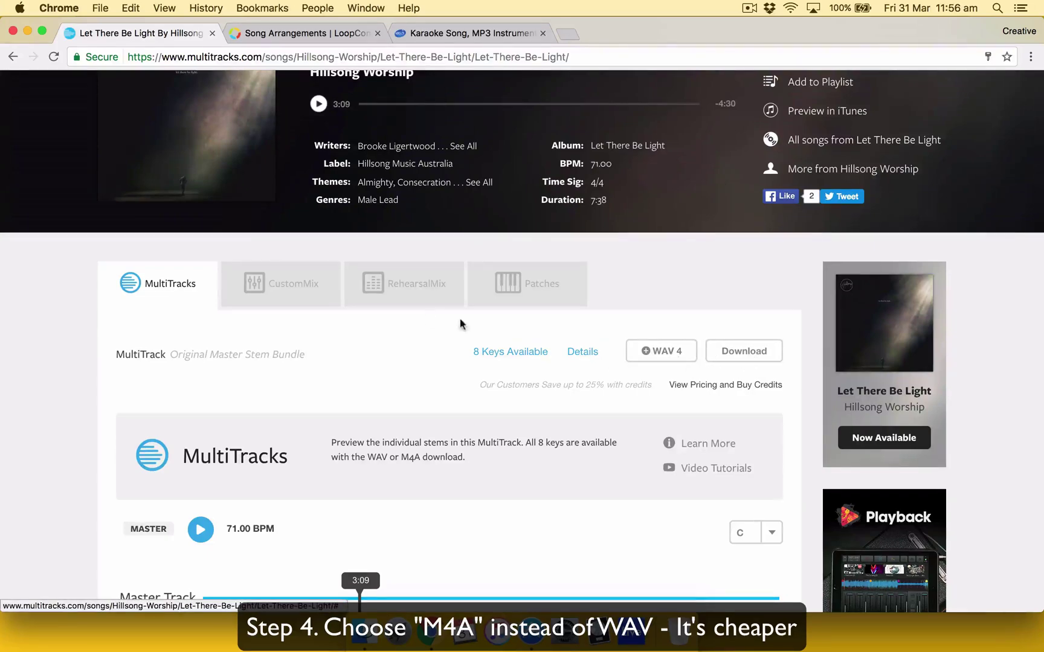
click(310, 287)
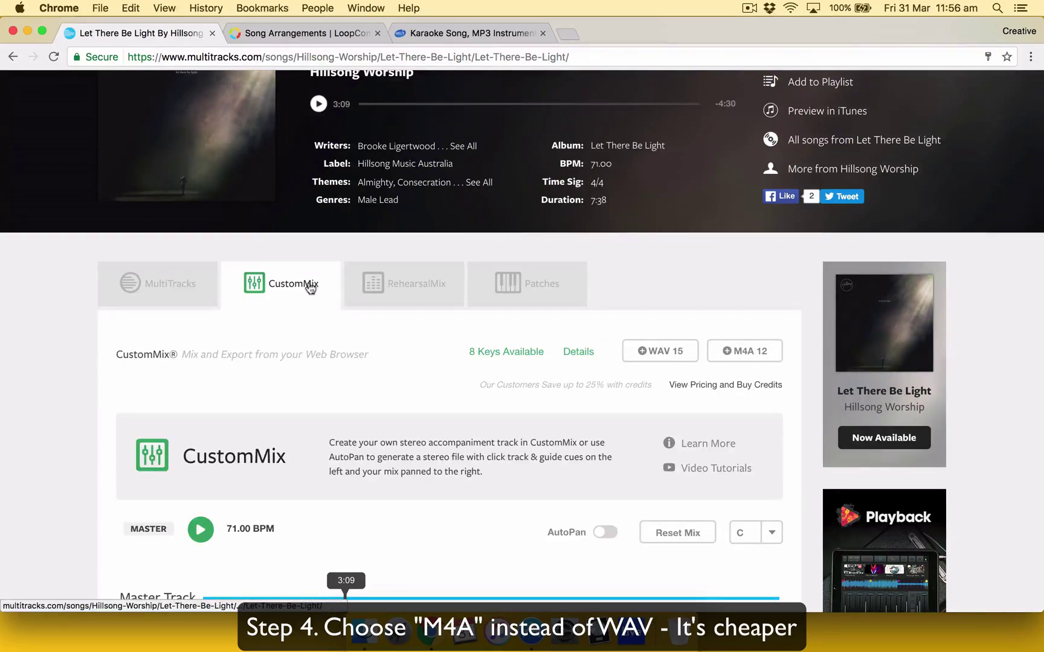
click(177, 293)
click(261, 293)
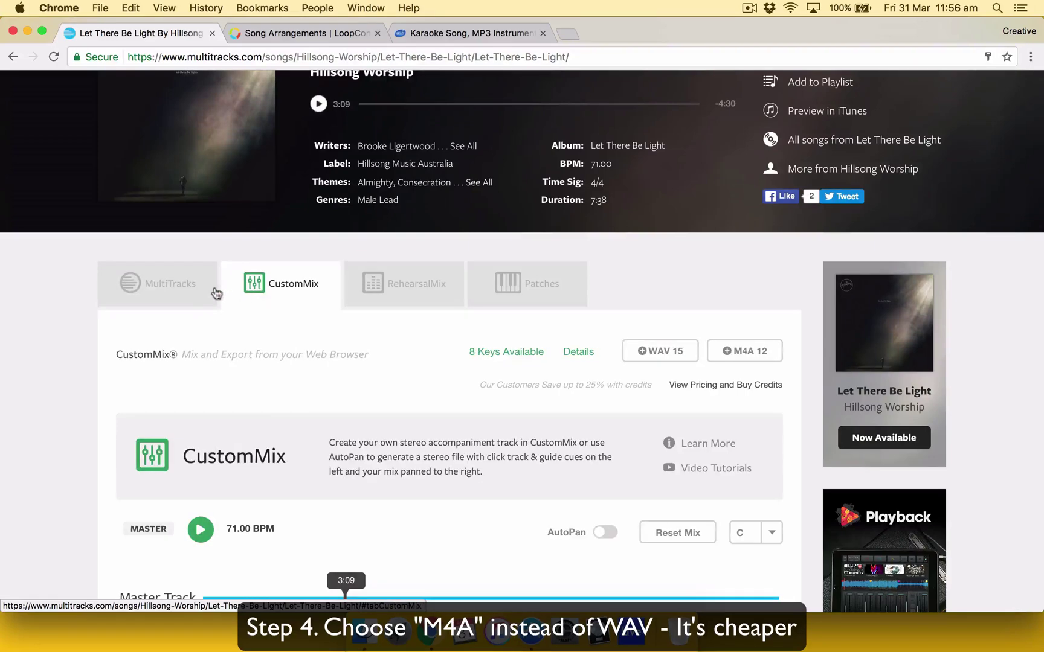
click(193, 294)
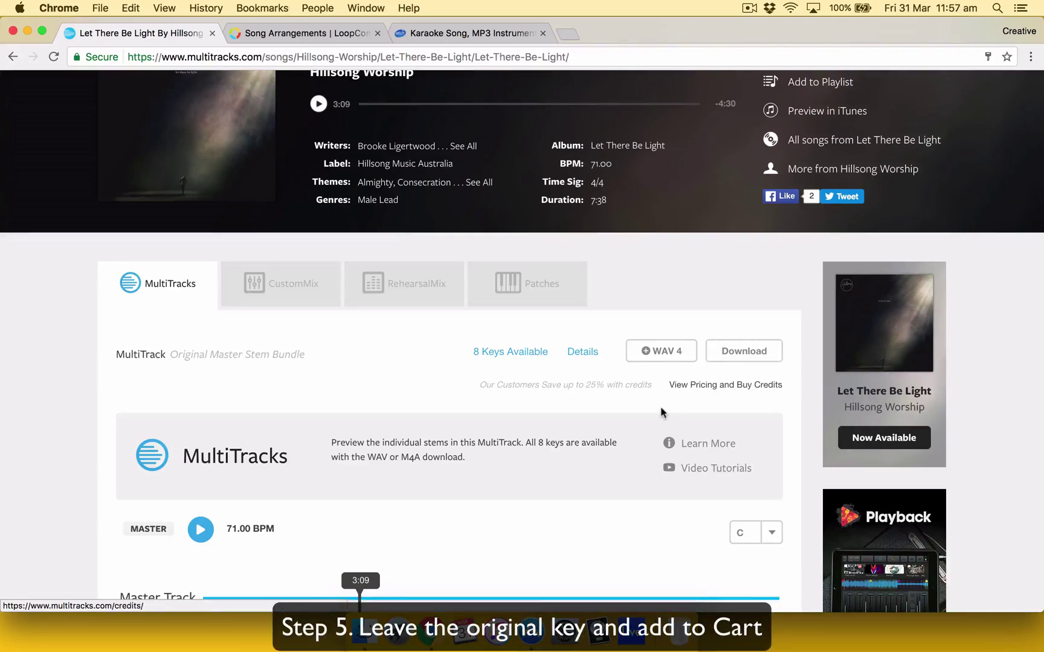
Keep the key at C and add the WAV Original Master Stem Bundle to the cart.
scroll(661, 406, down, 3)
click(766, 438)
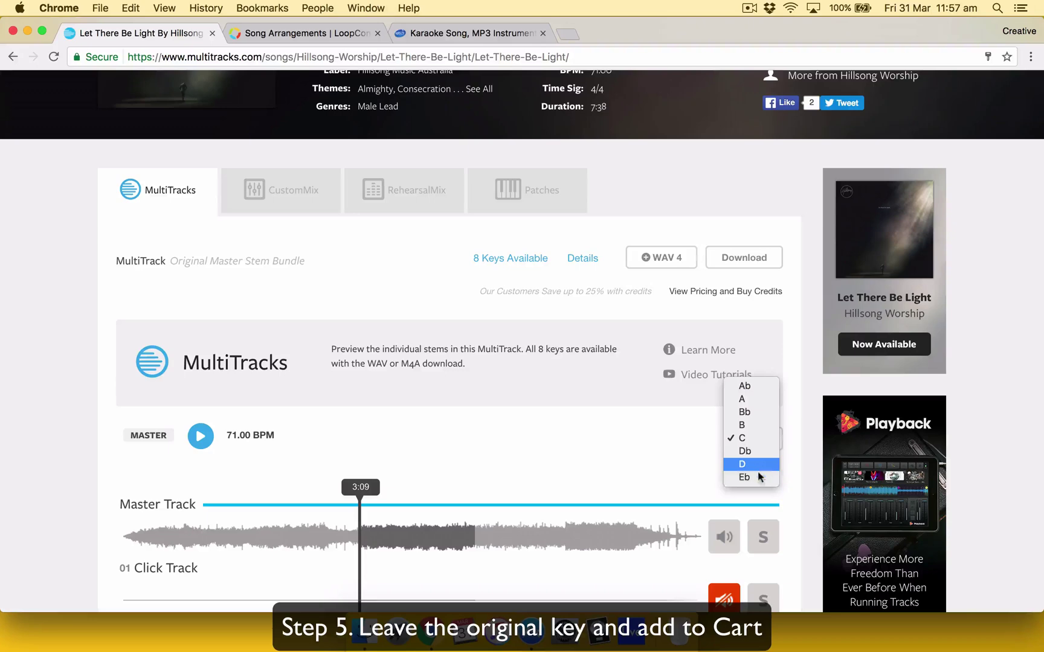
click(746, 438)
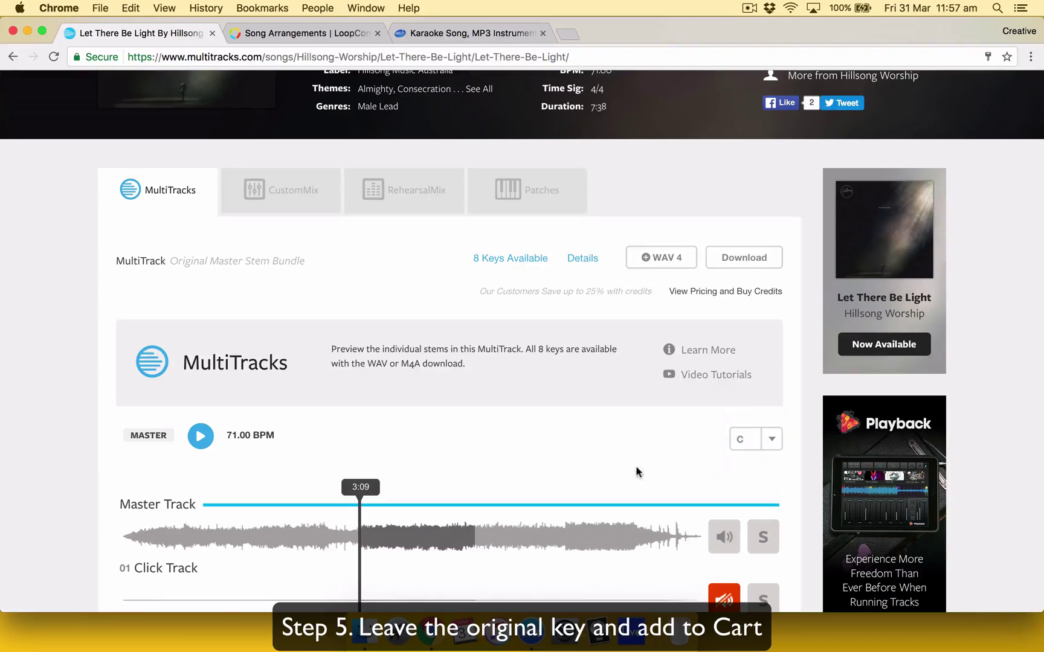
scroll(635, 465, up, 2)
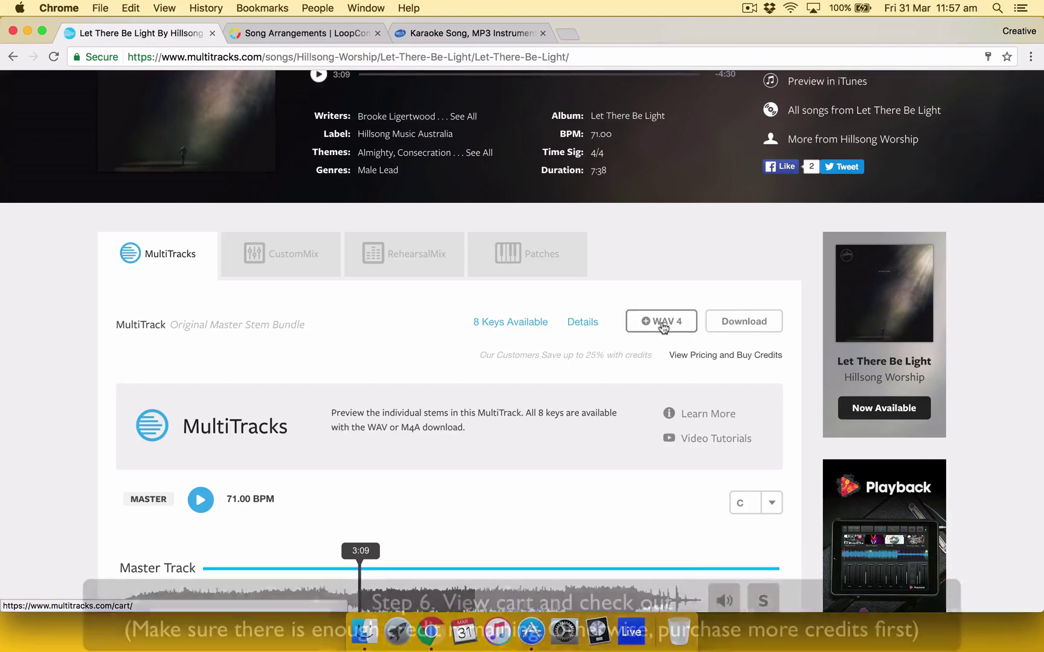
click(651, 327)
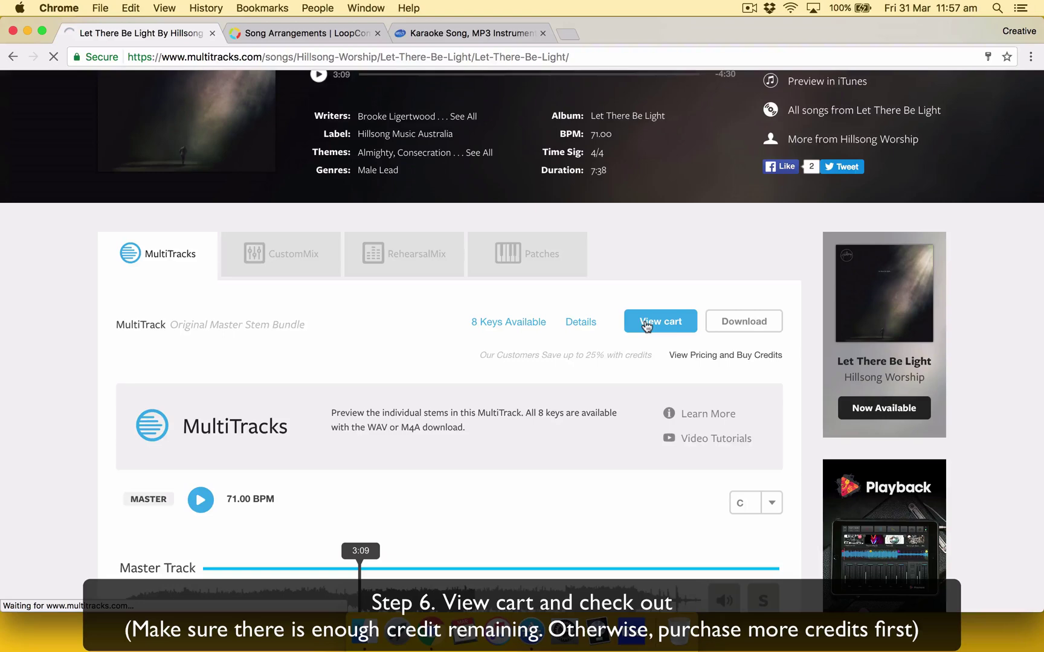
Go to the cart and check the 4 credits required against the 63 in the account.
click(645, 325)
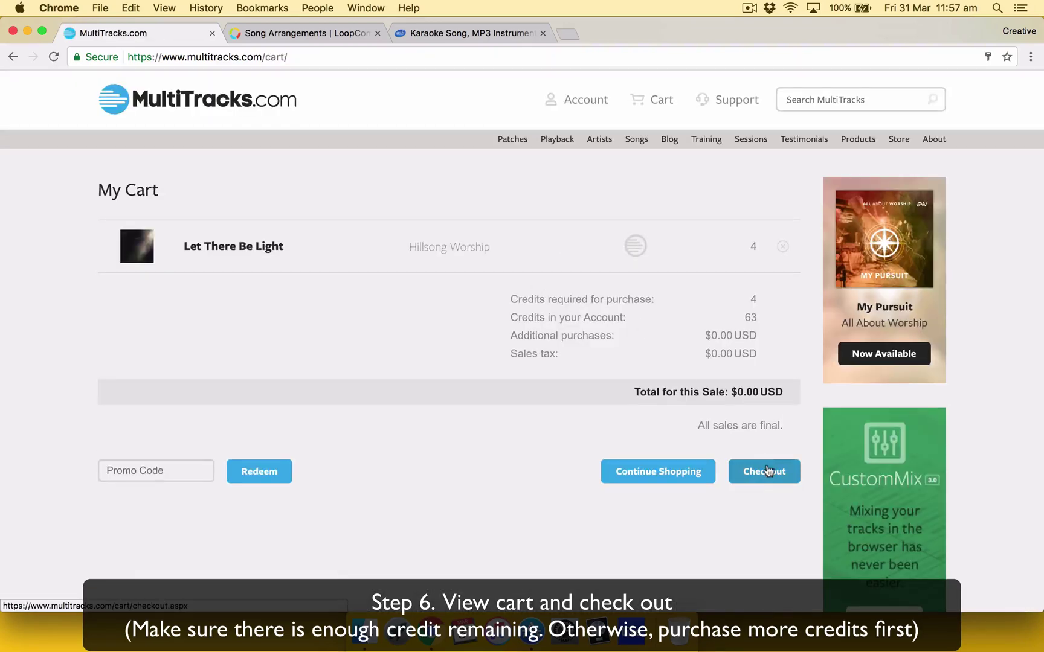
drag(511, 317, 755, 317)
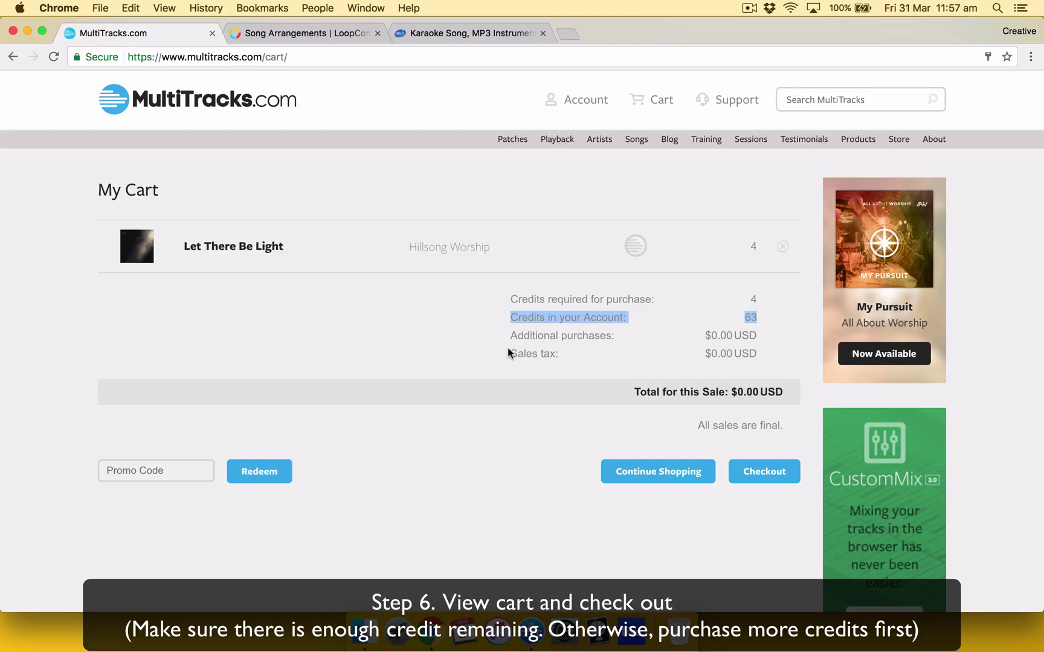
click(770, 326)
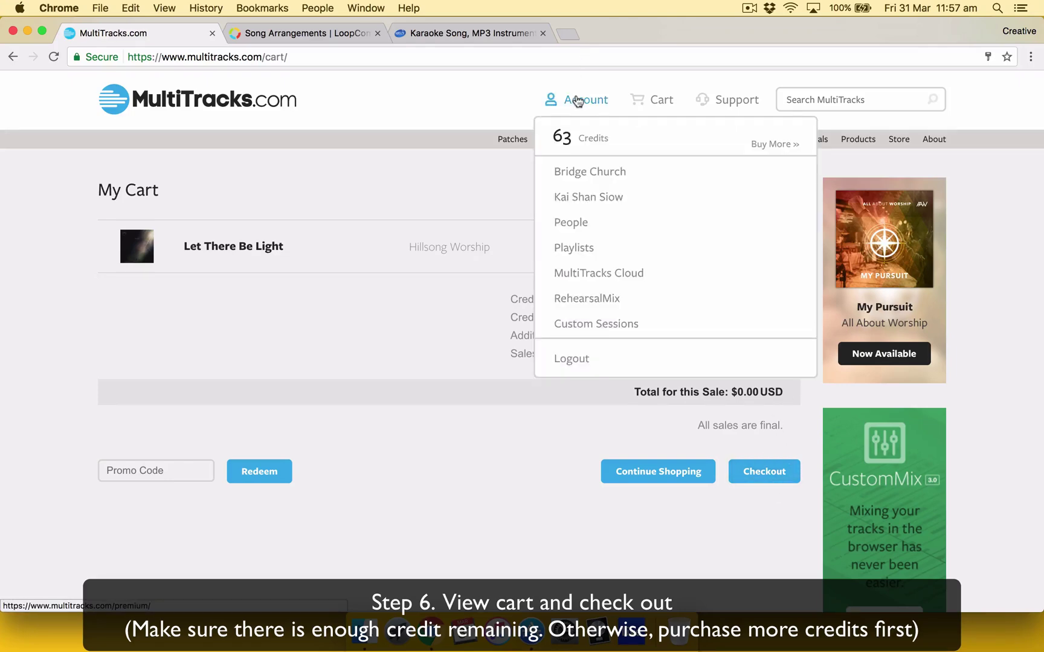
Open Account Overview, scroll to Recent Purchases, and open Let There Be Light's download options.
click(578, 101)
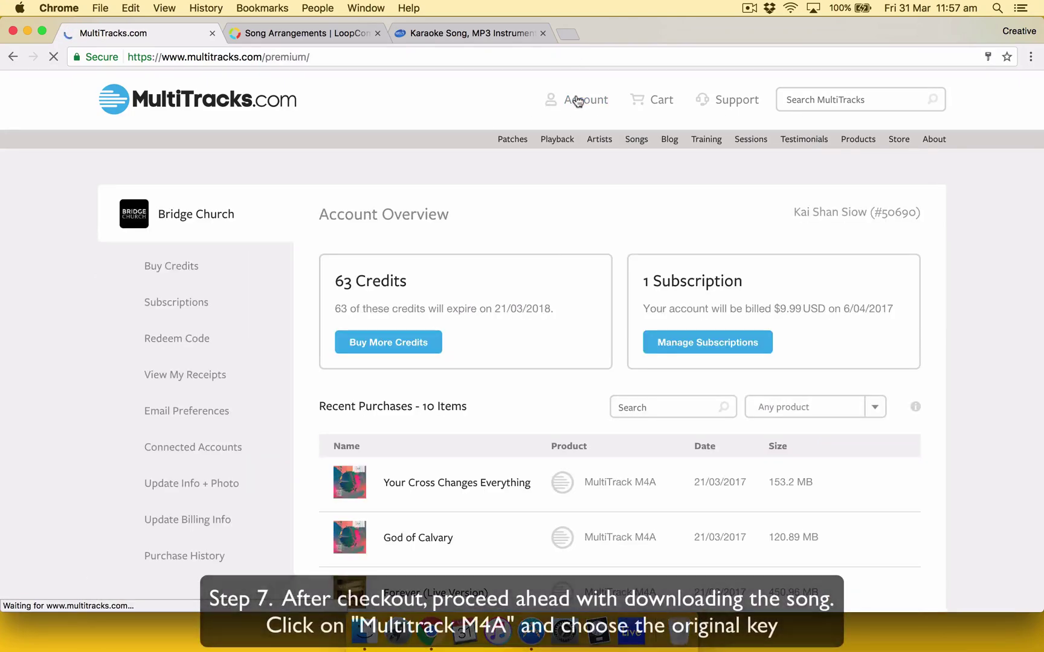
scroll(482, 356, down, 5)
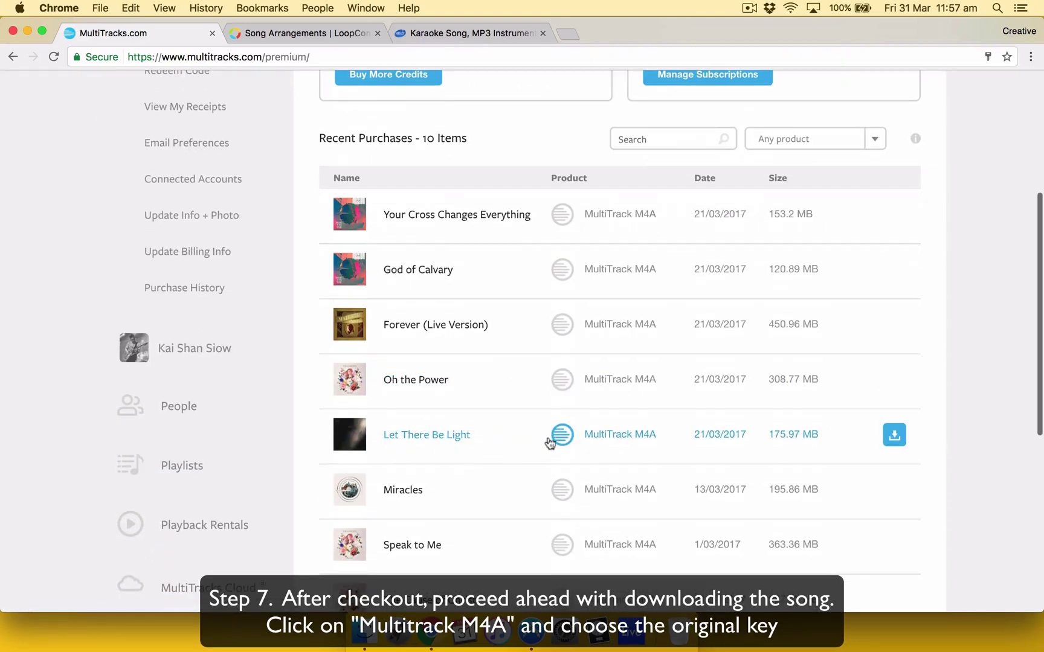
click(617, 442)
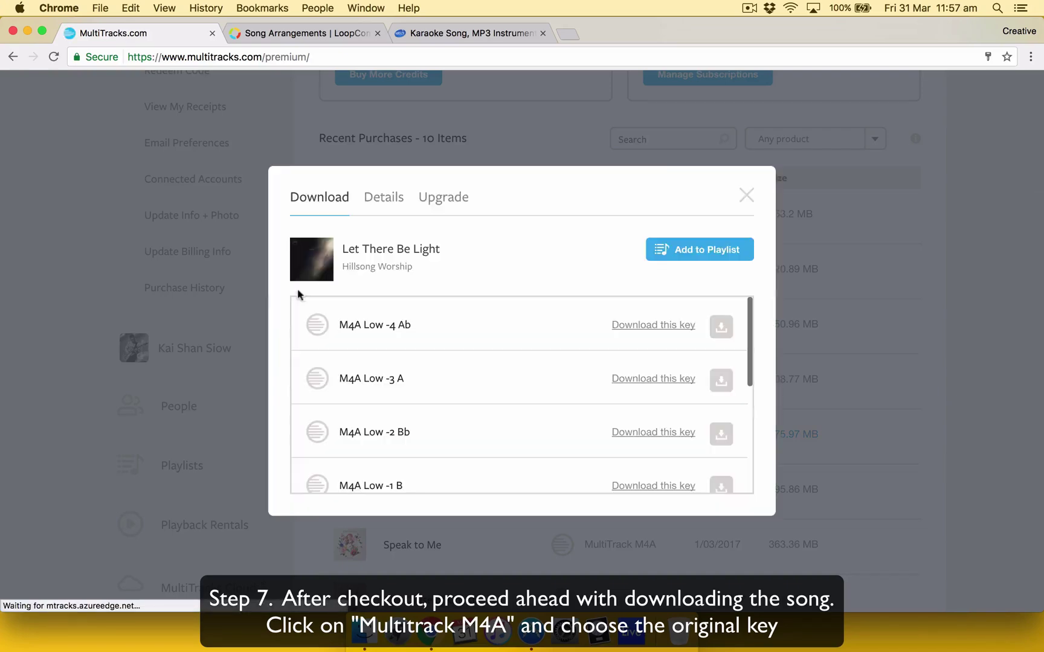
Download the Let There Be Light M4A Mid C stems (175.97 MB) and close the dialog.
scroll(731, 358, down, 5)
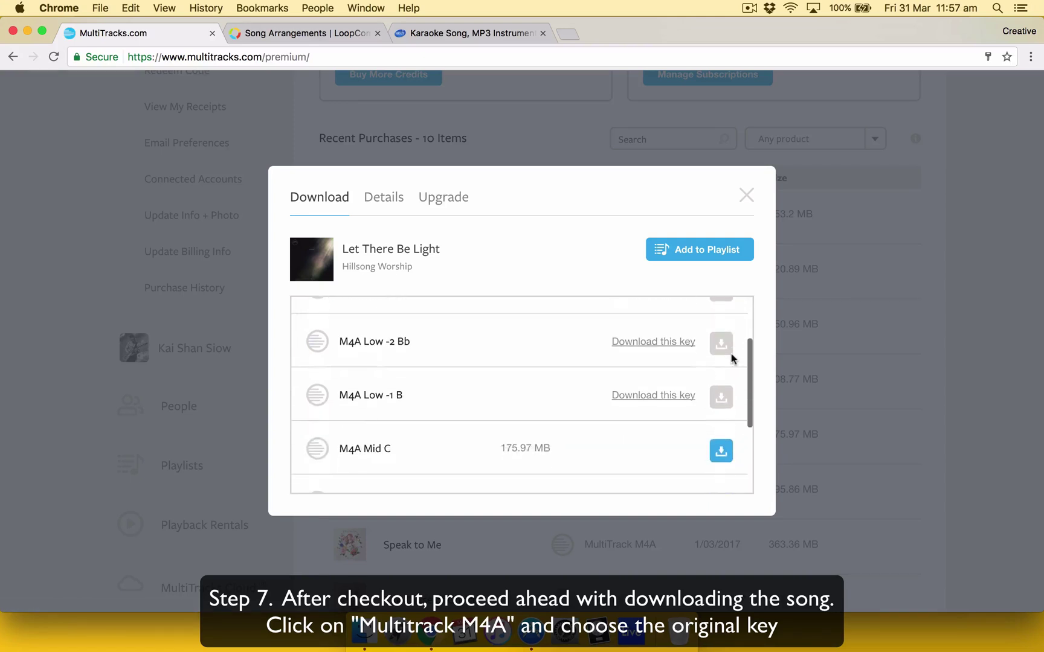
scroll(732, 363, down, 2)
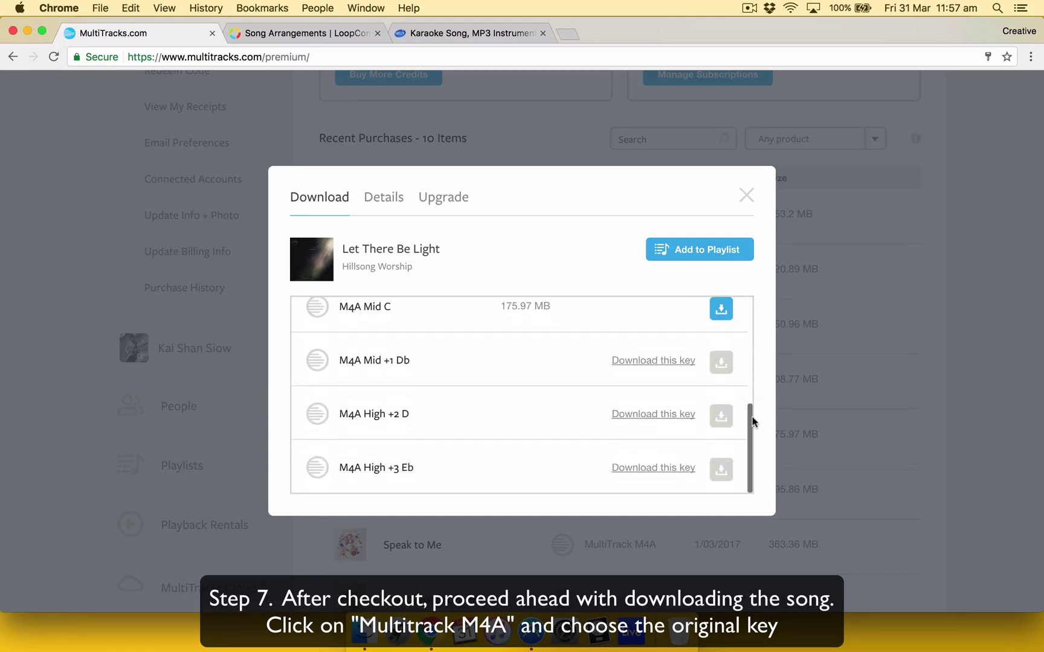
mouse_move(750, 417)
mouse_down()
mouse_move(750, 326)
mouse_move(755, 405)
mouse_up()
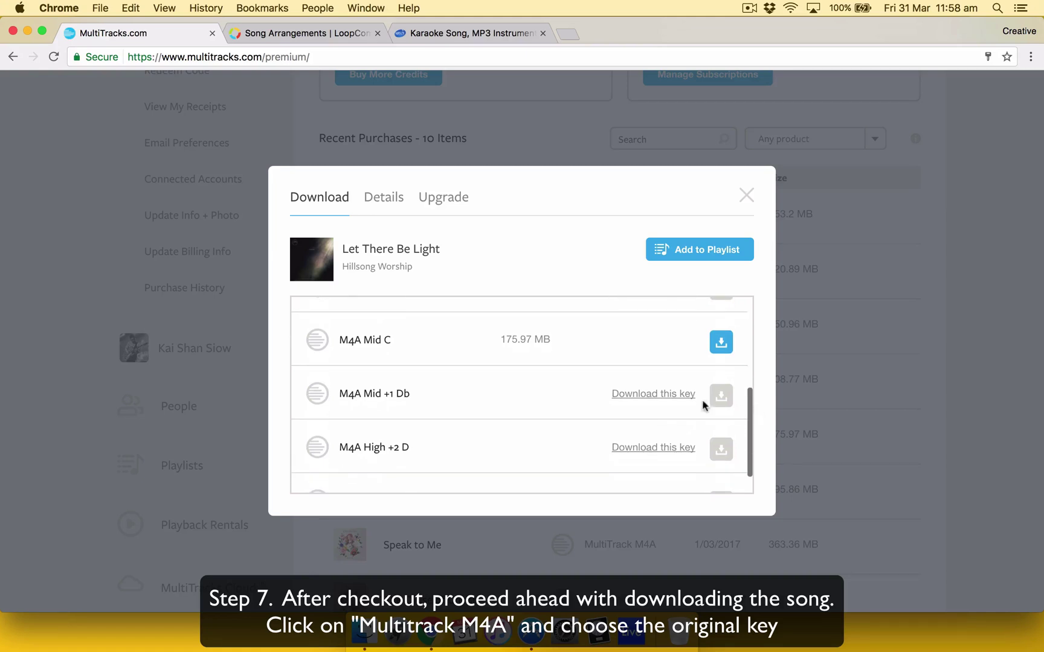
drag(394, 344, 377, 337)
click(719, 350)
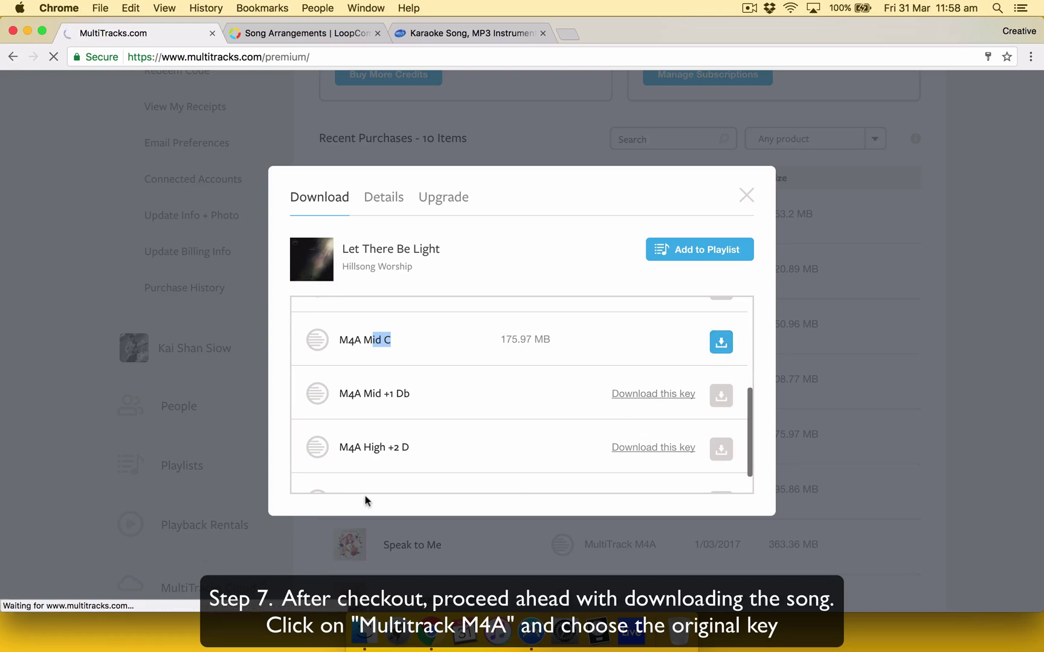
scroll(628, 368, down, 1)
scroll(630, 370, up, 3)
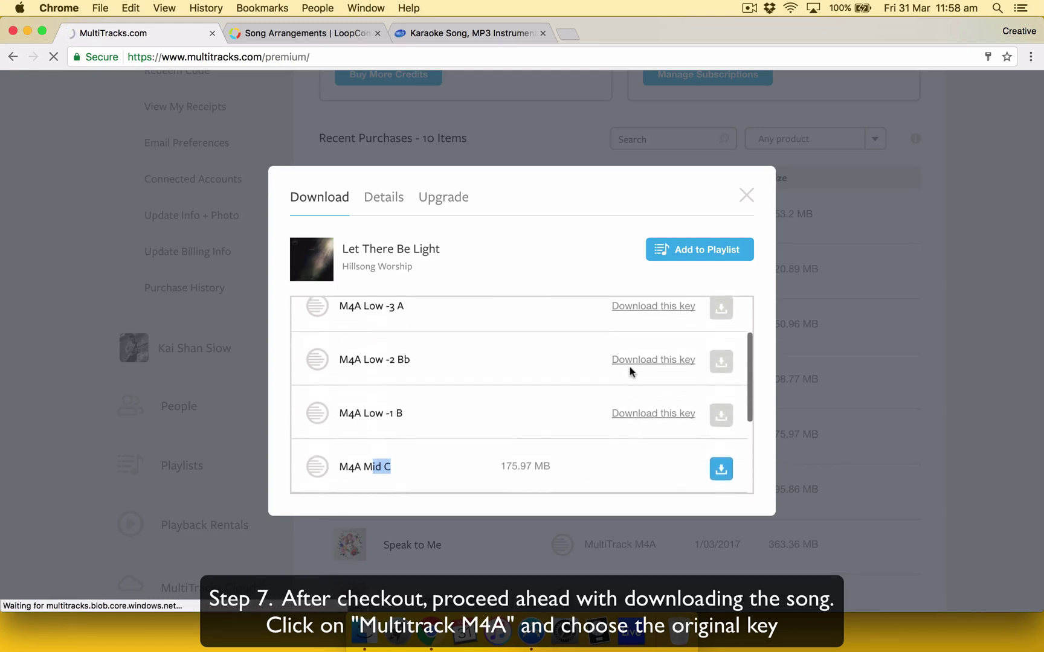
scroll(630, 370, down, 3)
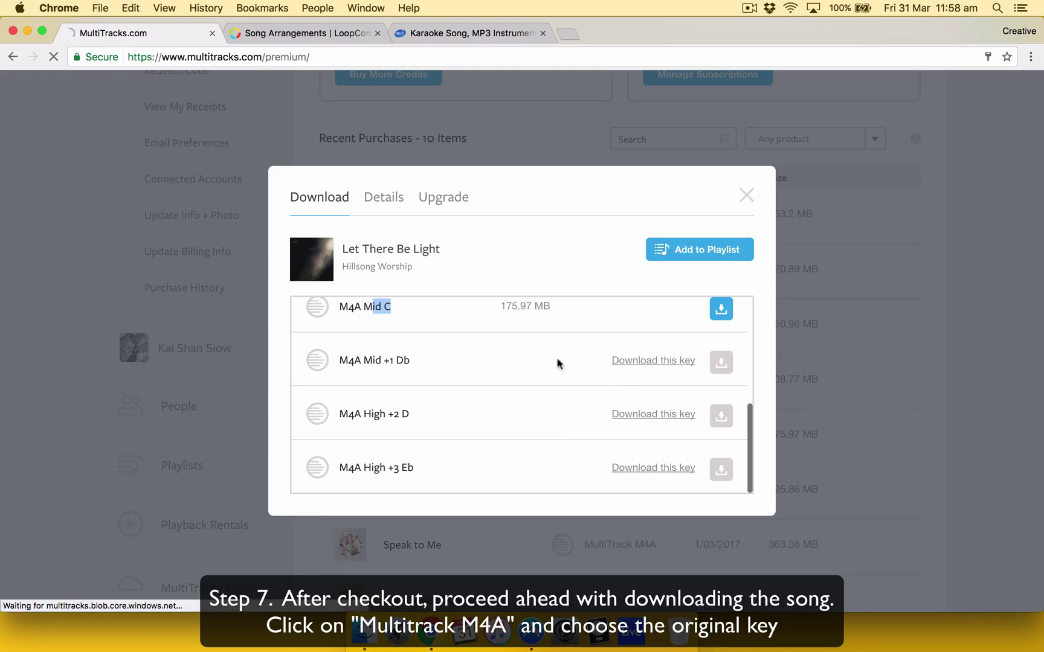
click(747, 204)
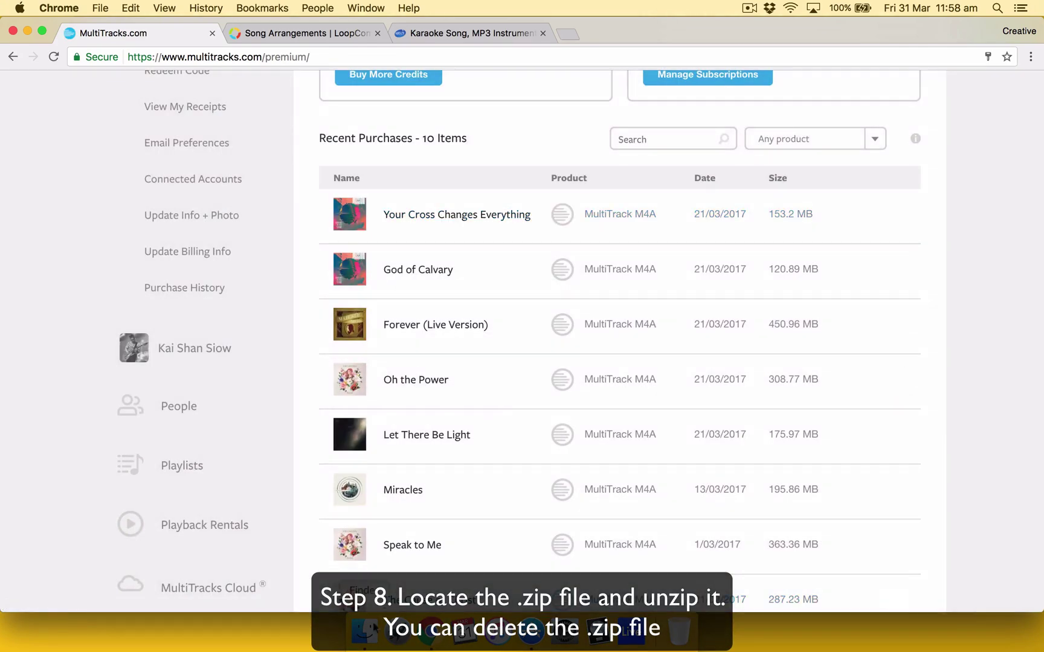
Unzip the Let There Be Light download and move the zip to the Trash.
click(373, 630)
click(537, 183)
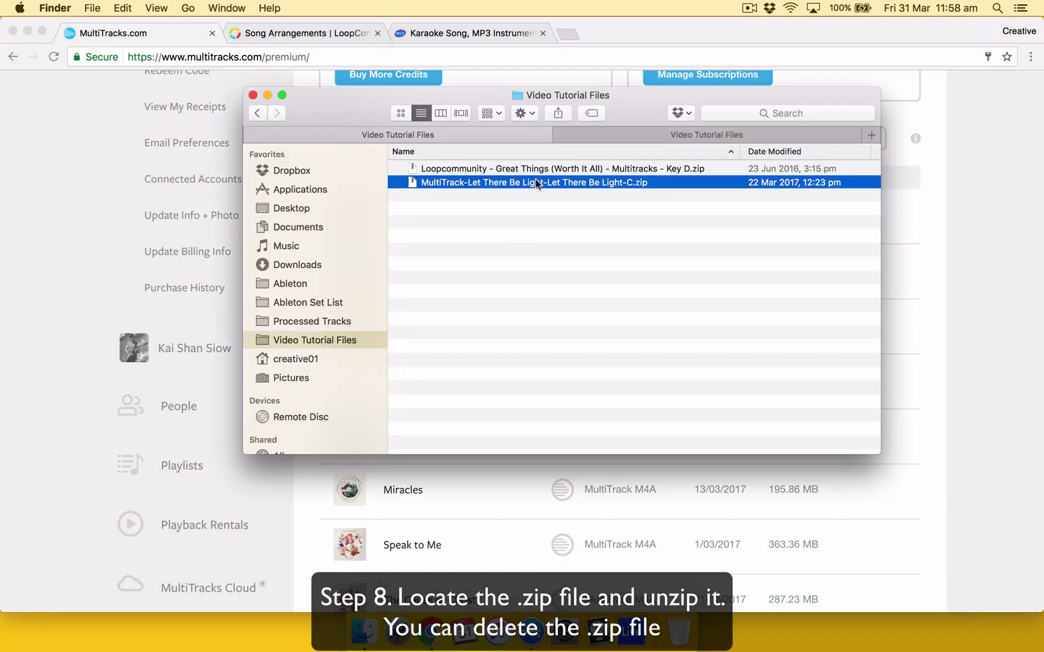
double_click(603, 183)
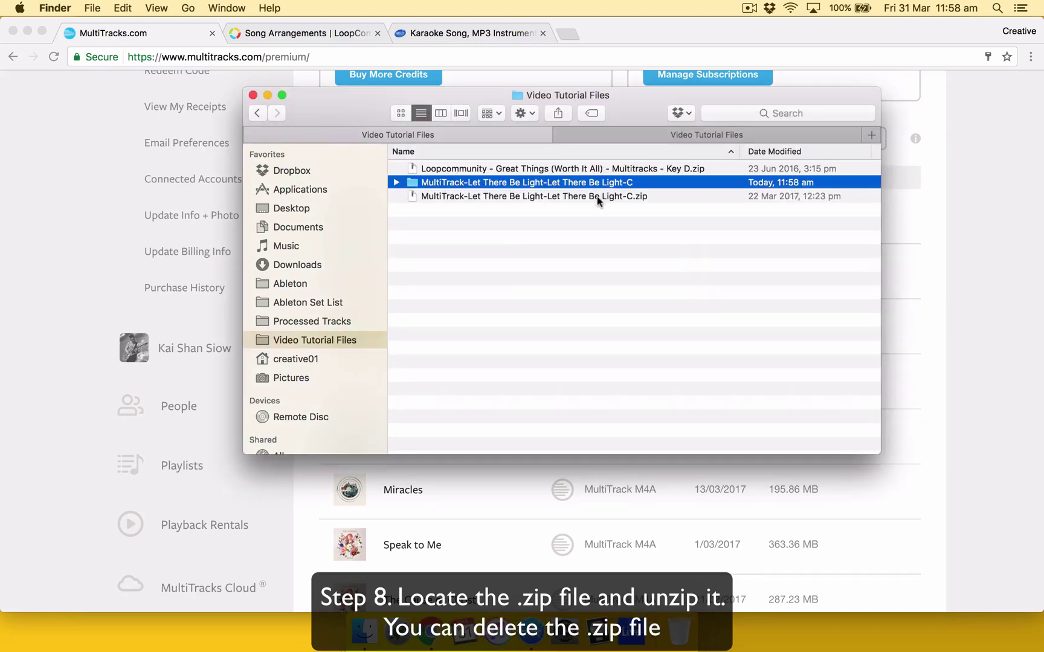
click(597, 196)
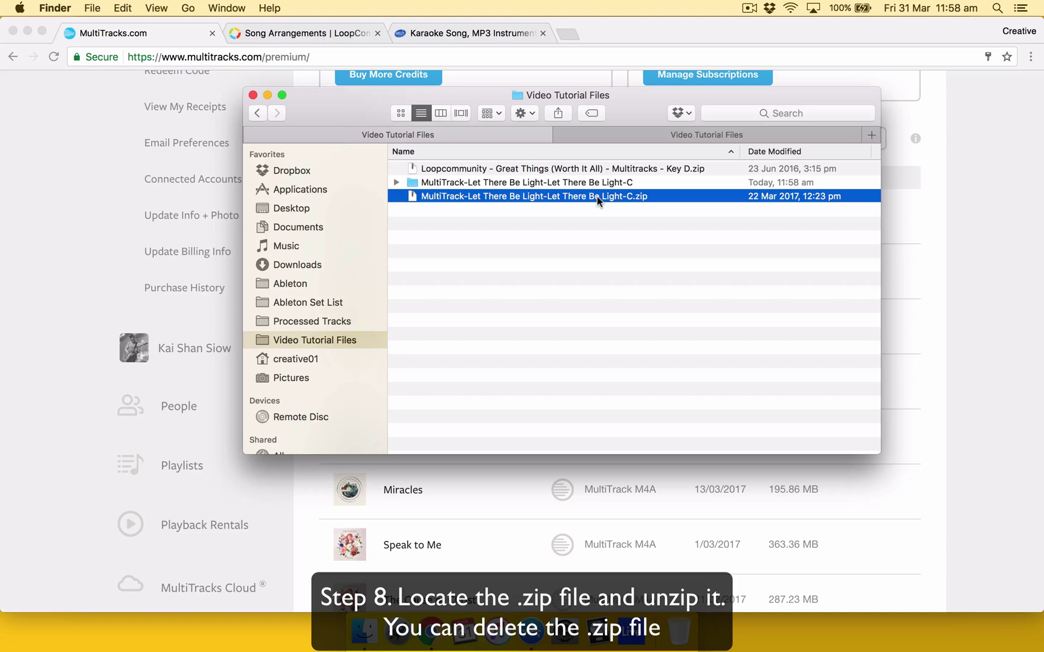
key(super+BackSpace)
Open the extracted song folder and launch its .als set in Ableton Live.
click(593, 186)
double_click(592, 182)
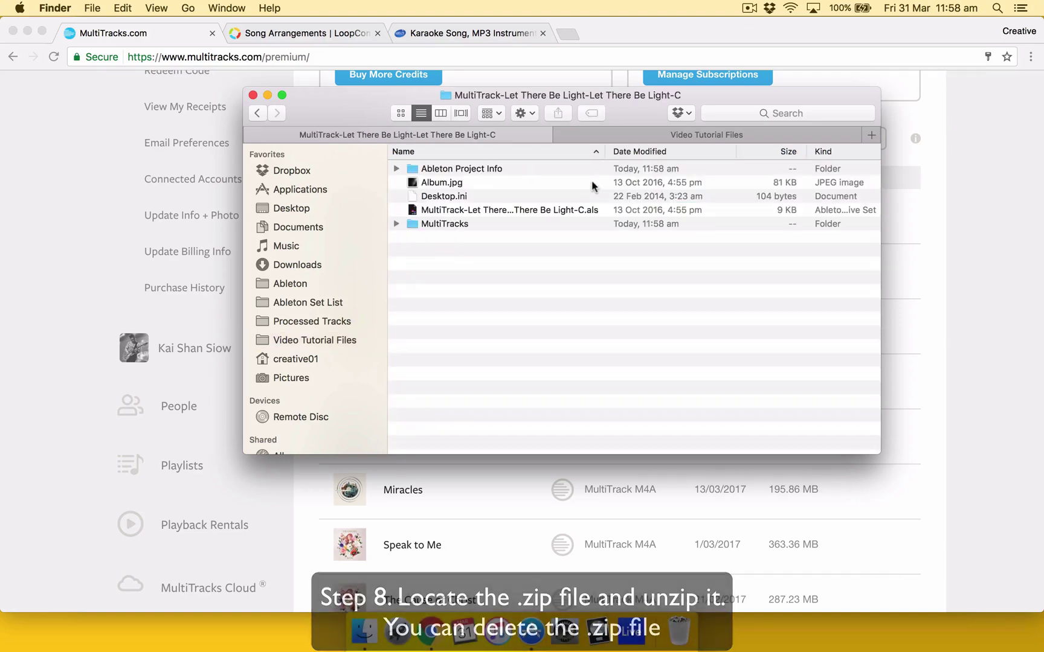
click(508, 211)
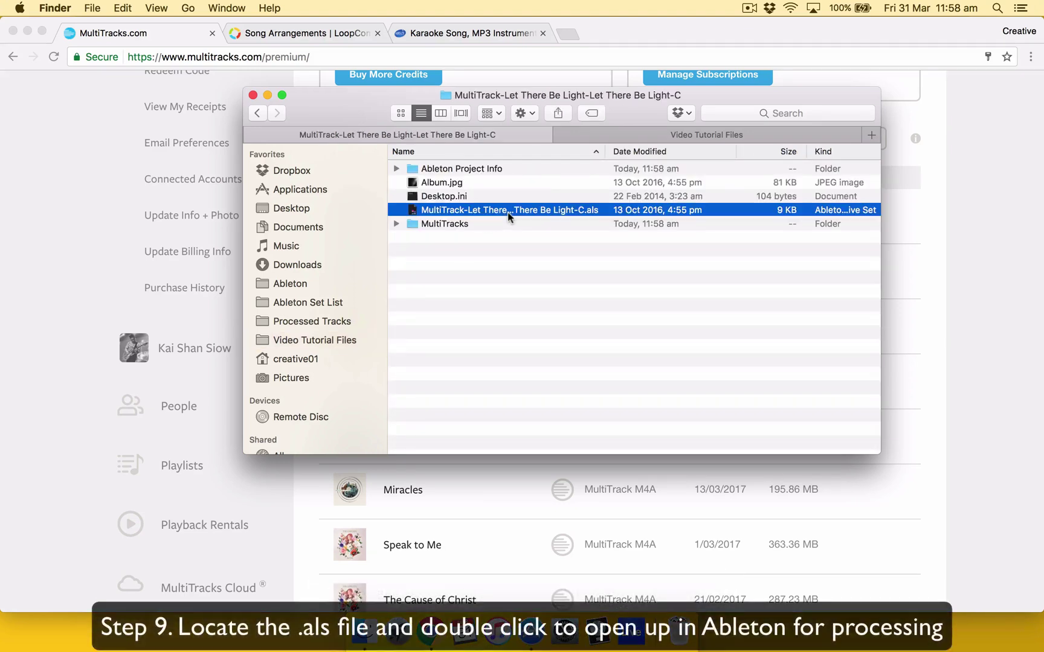
drag(602, 152, 672, 151)
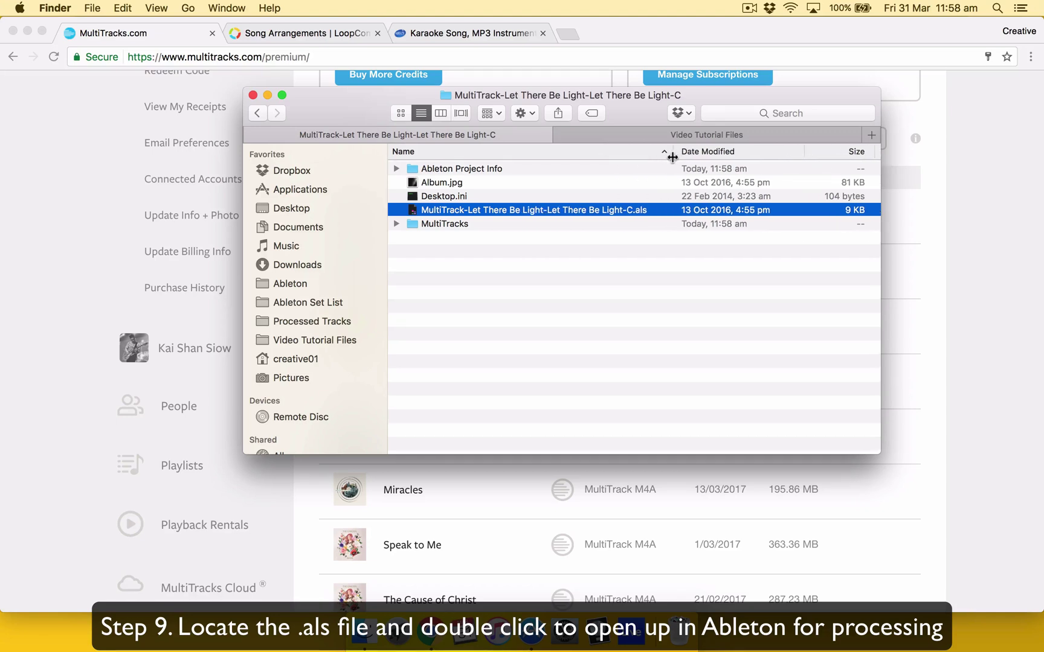
double_click(586, 212)
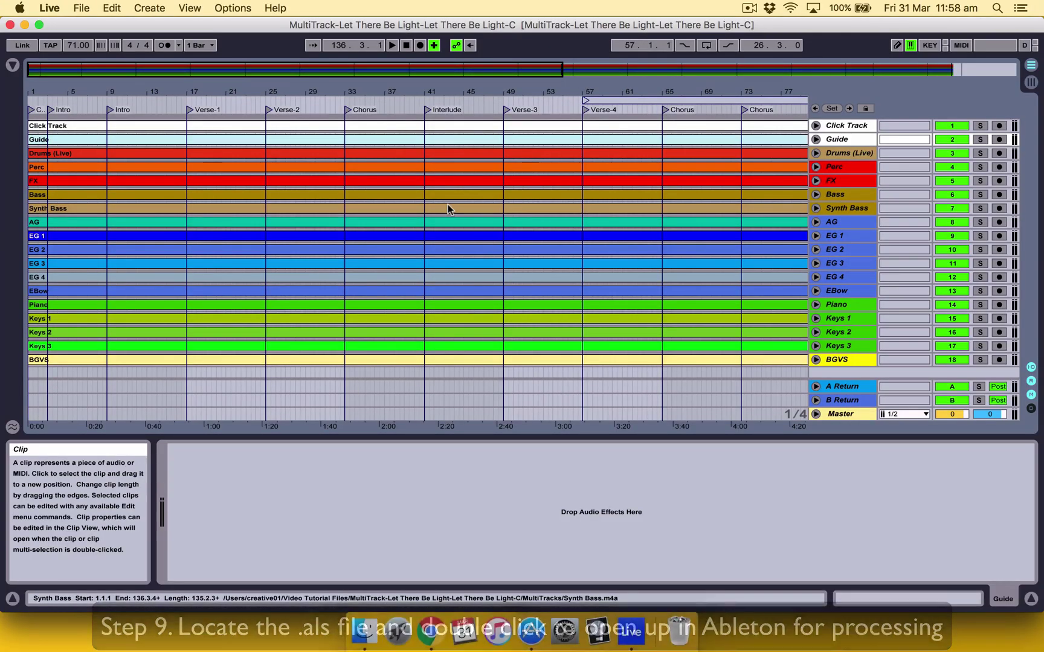
Scroll across the 18-track arrangement, then quit Ableton Live from its dock icon.
scroll(447, 204, right, 5)
scroll(448, 204, right, 10)
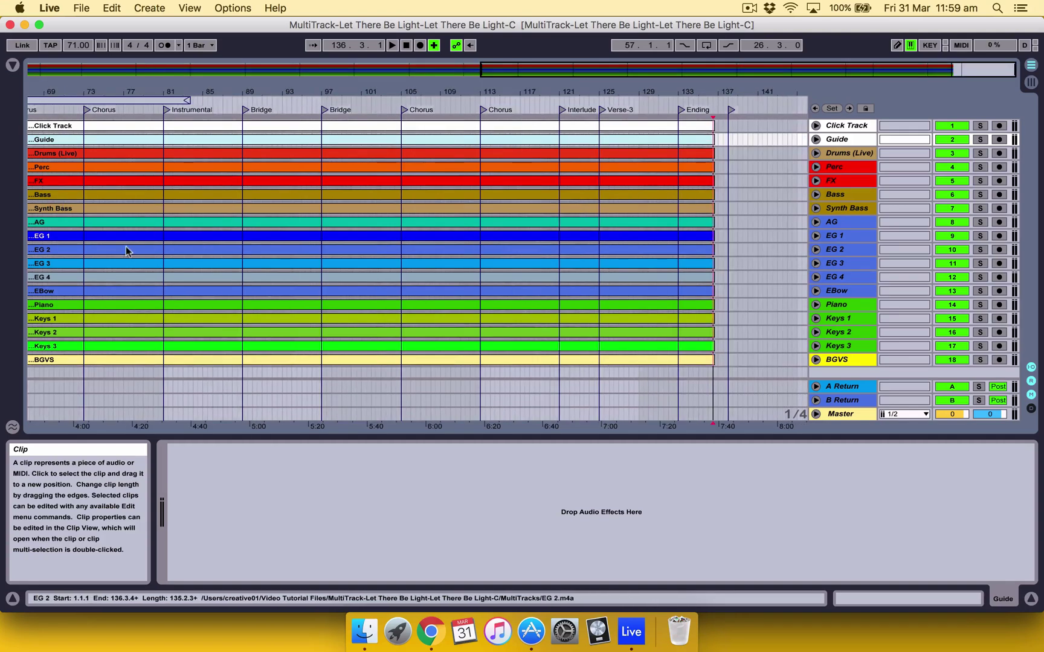
scroll(126, 246, left, 10)
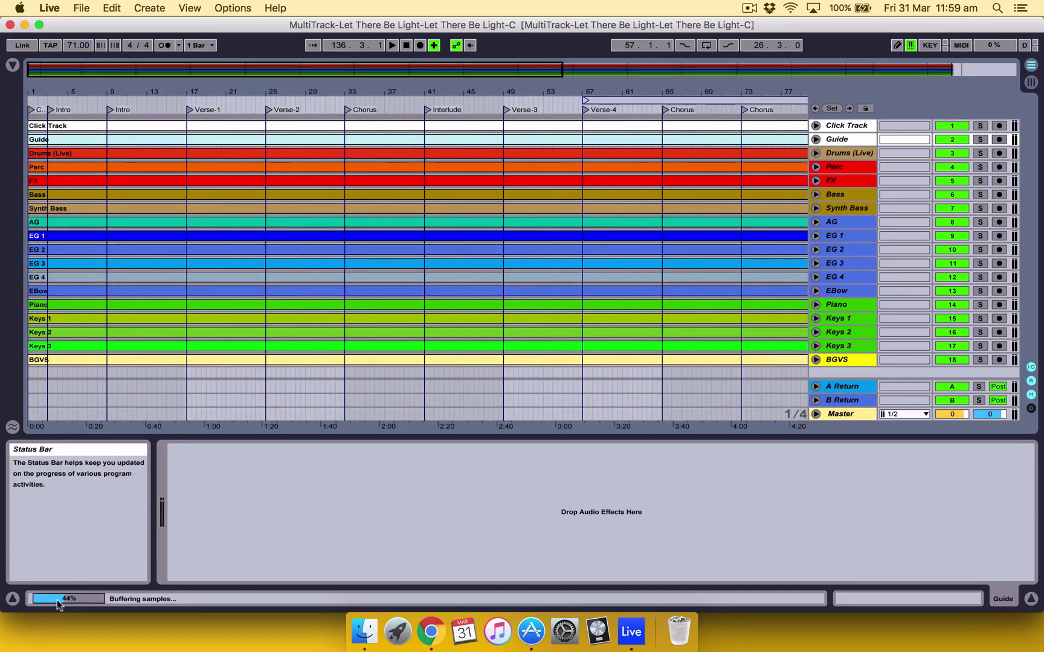
right_click(633, 639)
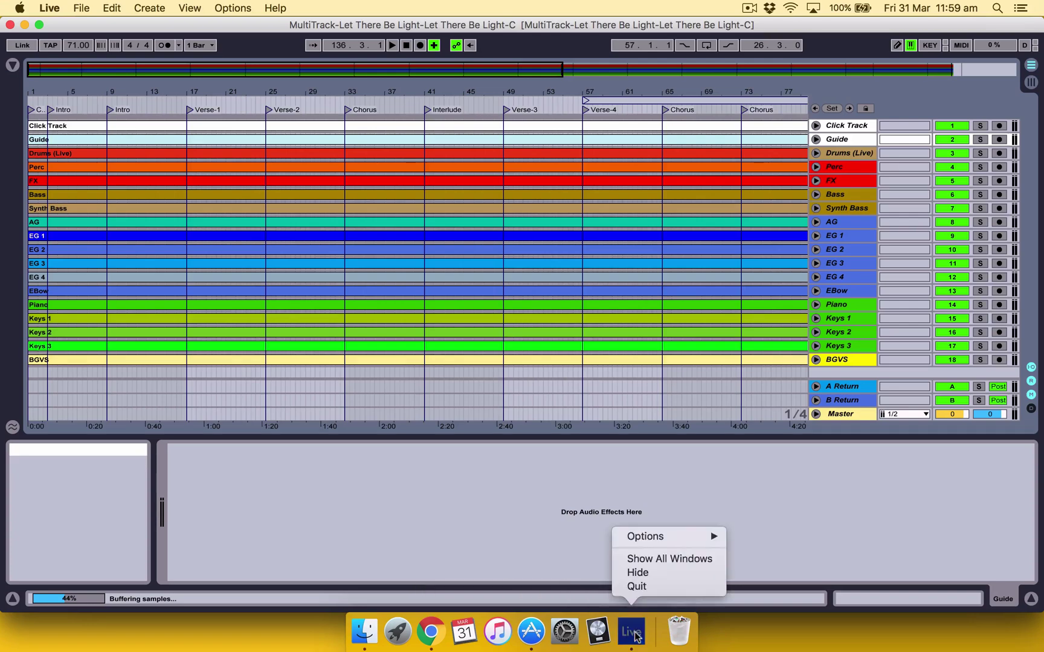
click(651, 588)
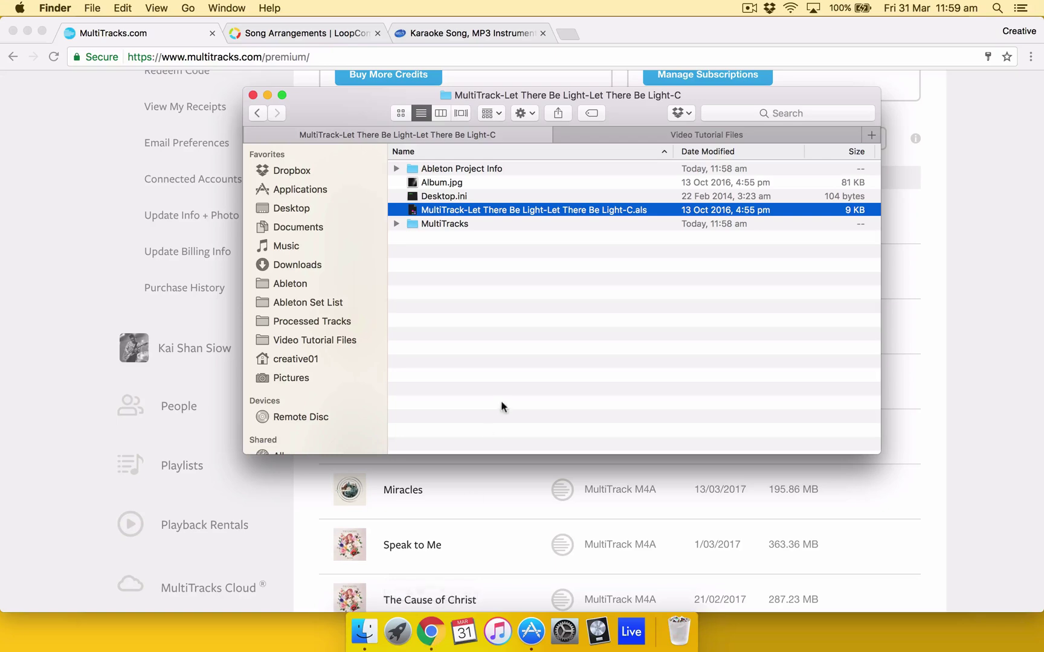
Step back and forward in Finder to the Video Tutorial Files folder.
click(346, 36)
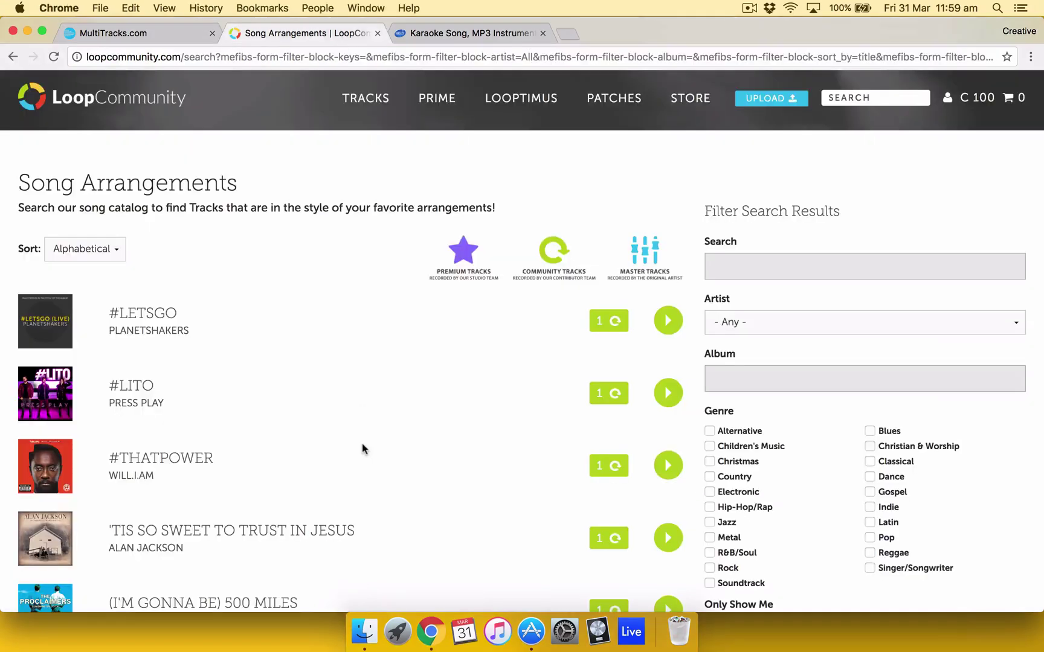
click(365, 631)
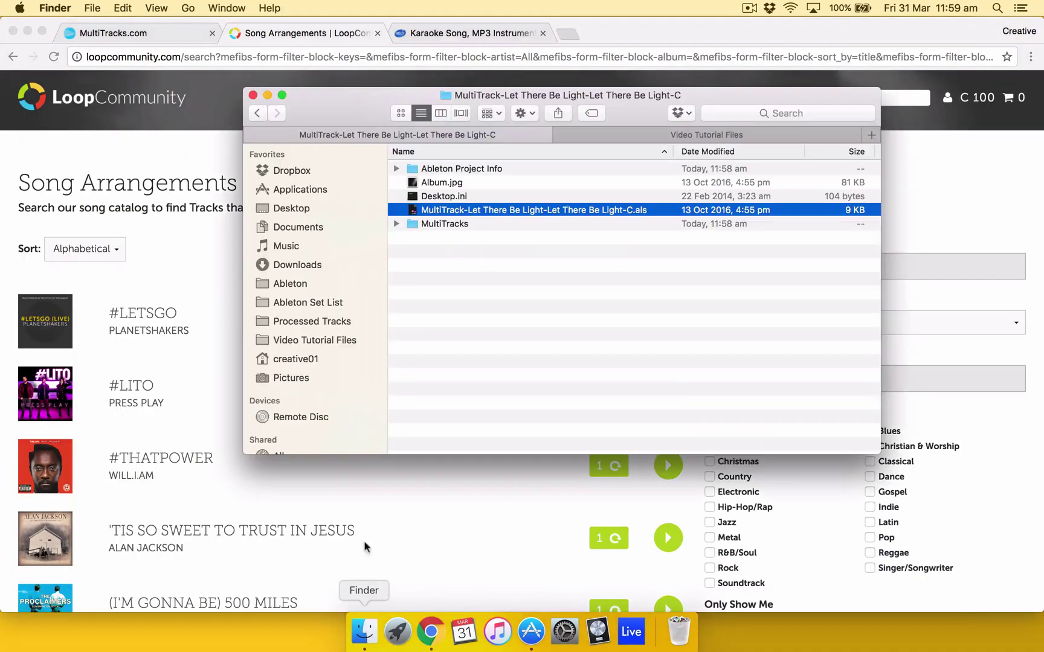
click(256, 113)
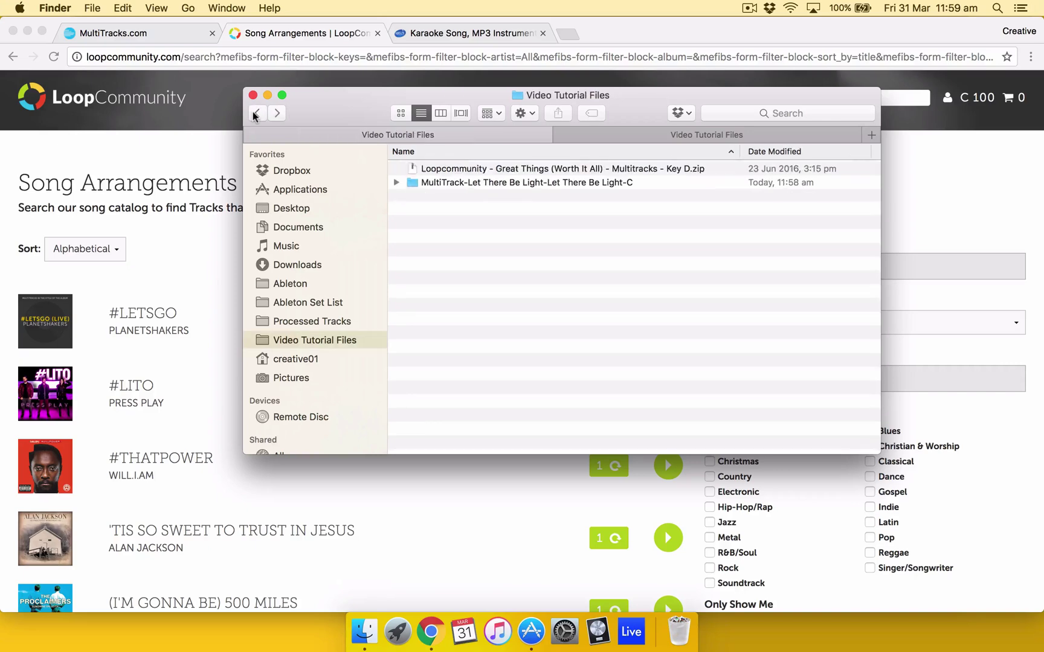
click(257, 114)
click(277, 114)
click(346, 27)
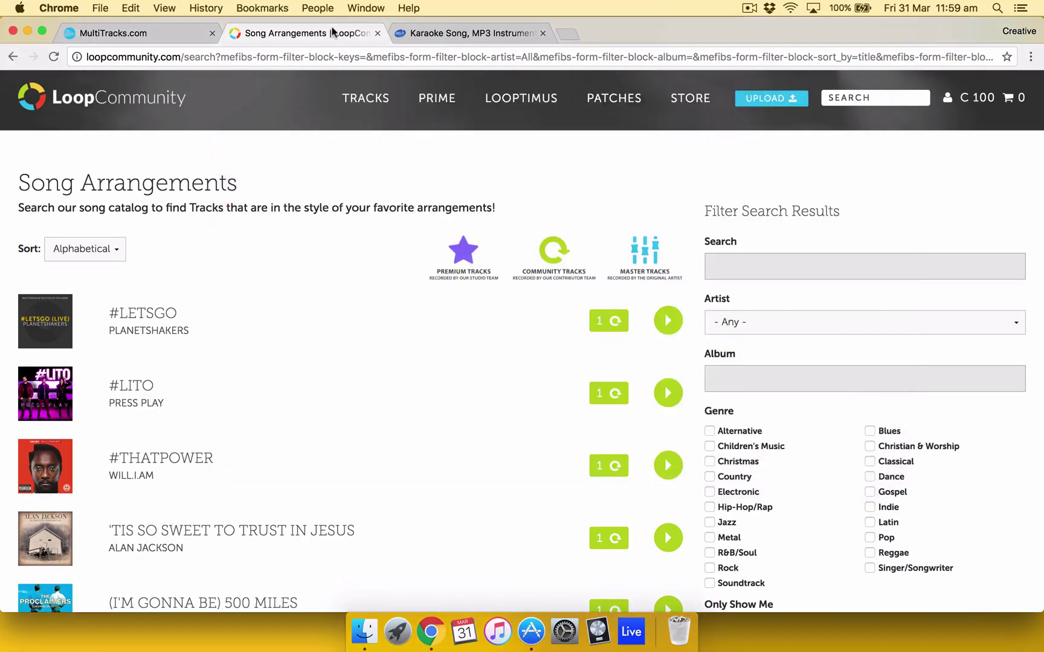
Search the LoopCommunity site for 'great things'.
click(865, 98)
text(f)
text(great things)
key(Return)
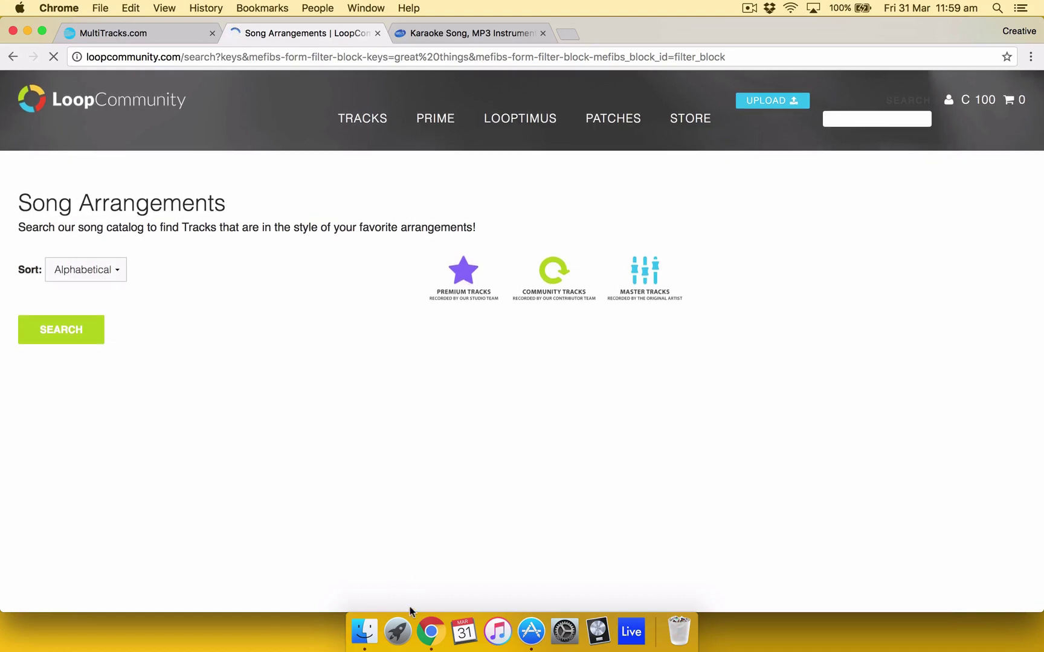
Unzip the Loopcommunity Great Things archive in Finder and delete the leftover zip.
click(363, 634)
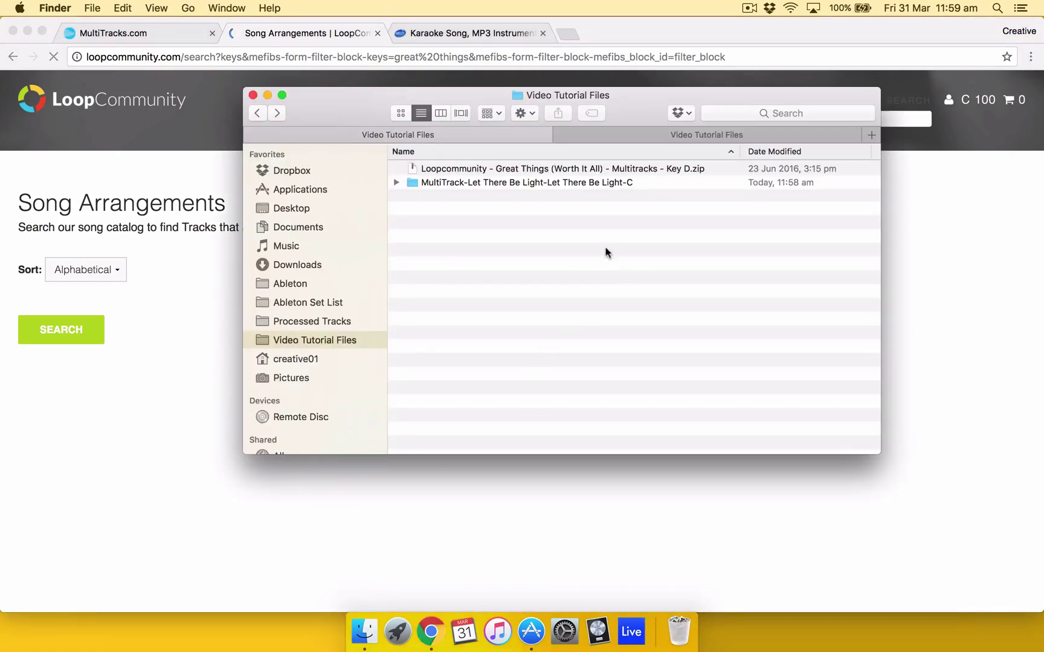
click(604, 173)
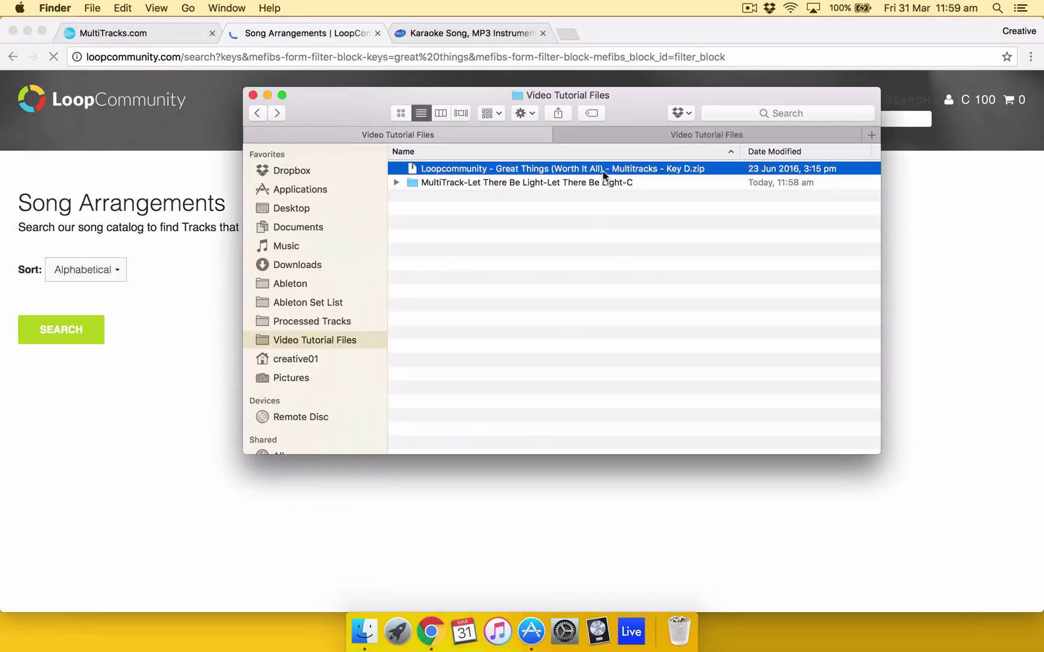
double_click(603, 170)
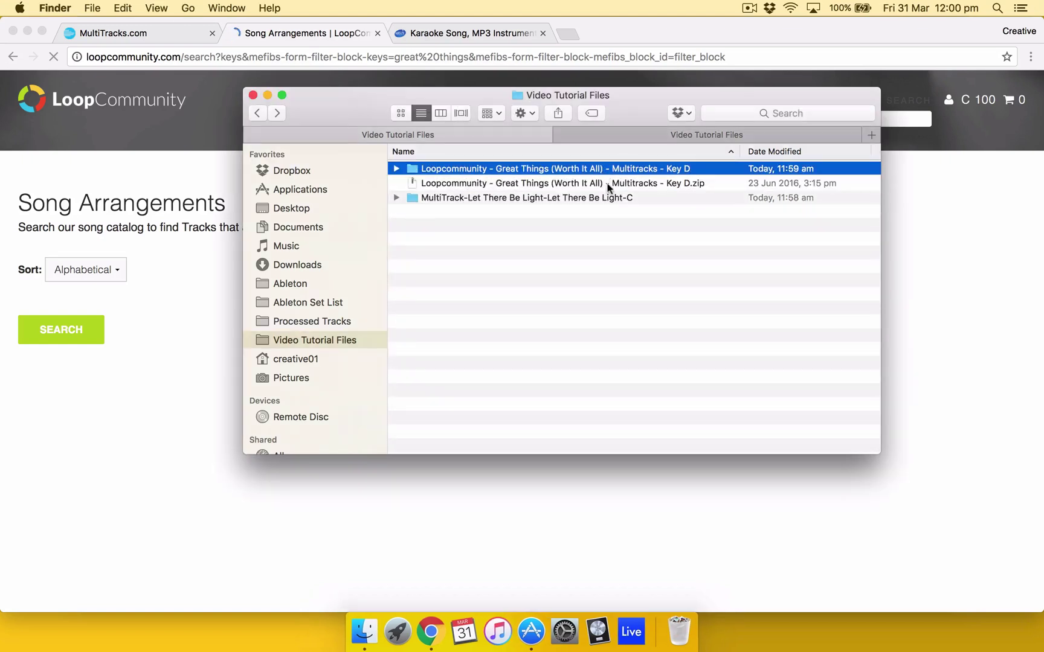
click(607, 183)
key(super+BackSpace)
Open the unzipped Key D folder and select its 15 GT_90_D WAV stems.
click(606, 169)
double_click(607, 168)
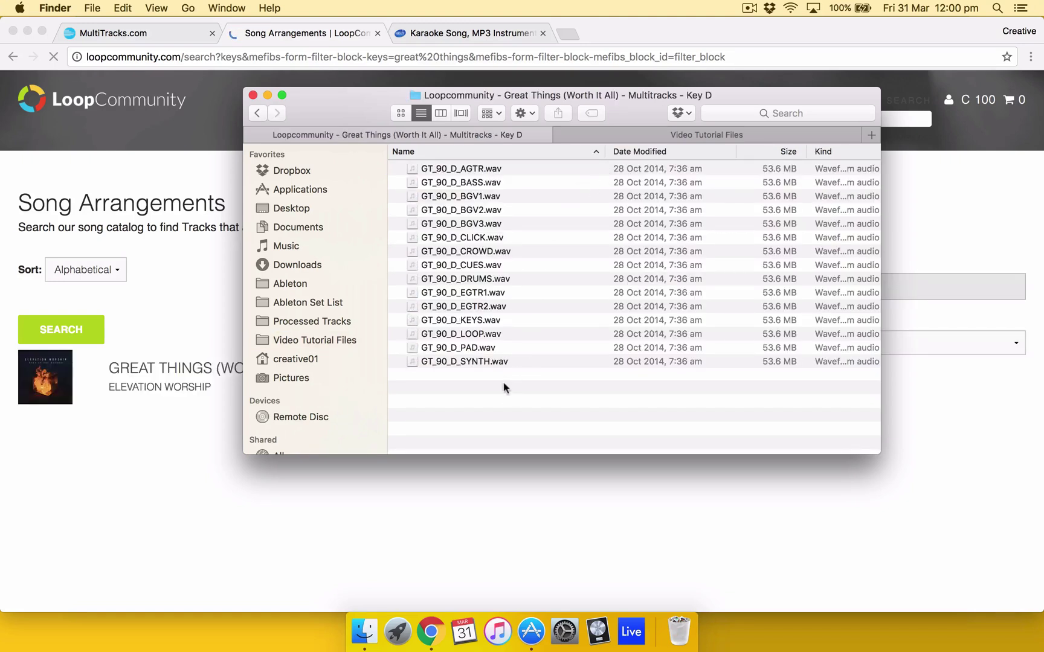
drag(503, 387, 438, 171)
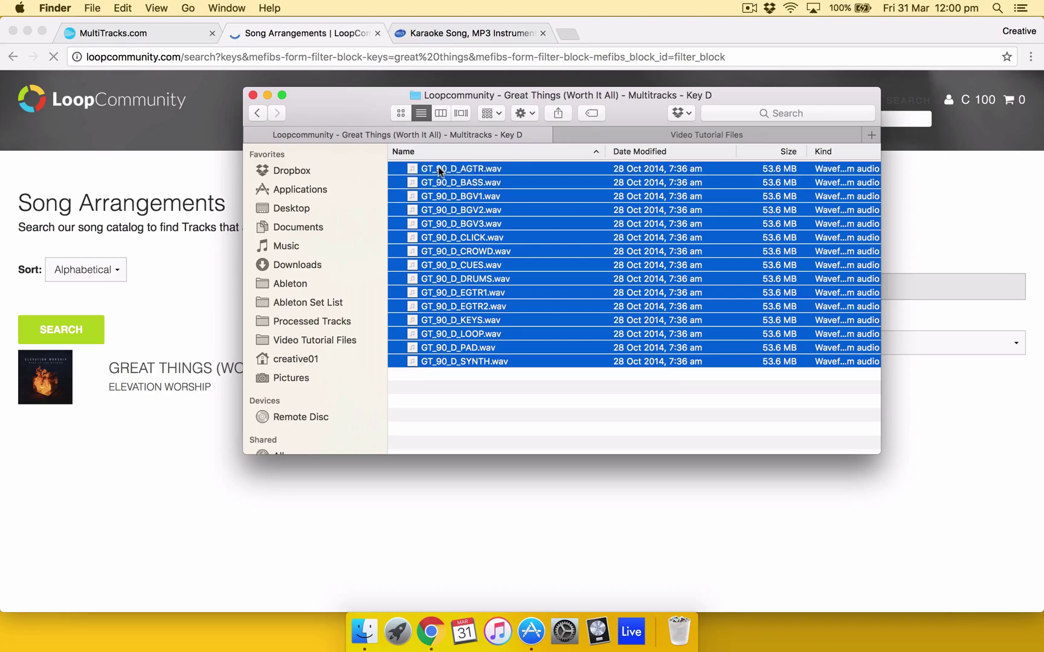
click(498, 390)
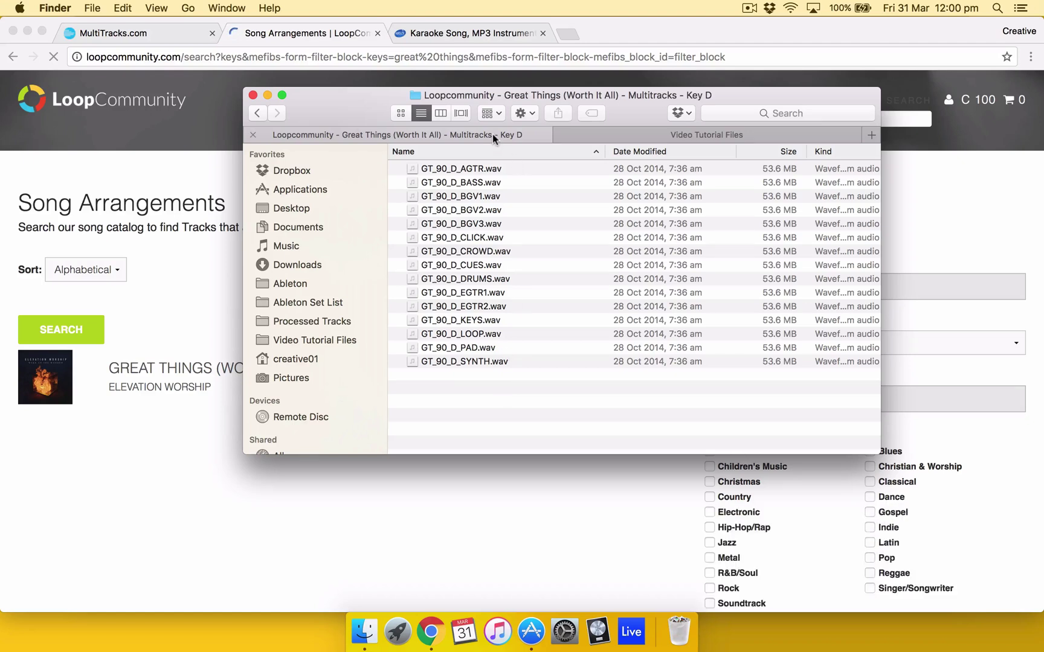
Compare the Let There Be Light m4A stems and .als set with the Key D WAV stems.
click(608, 134)
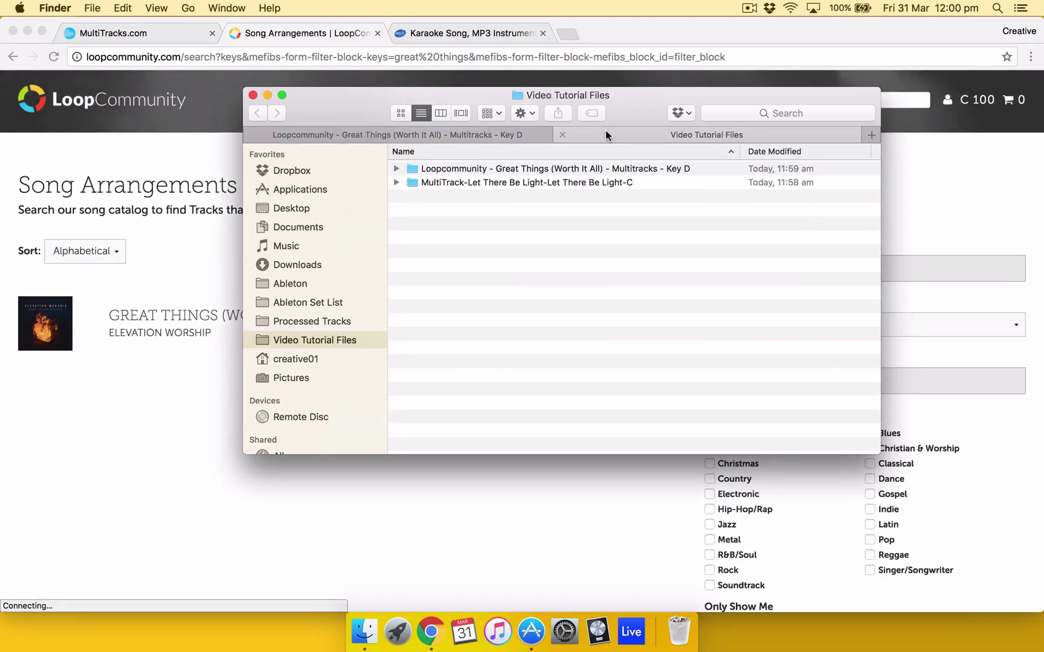
double_click(533, 183)
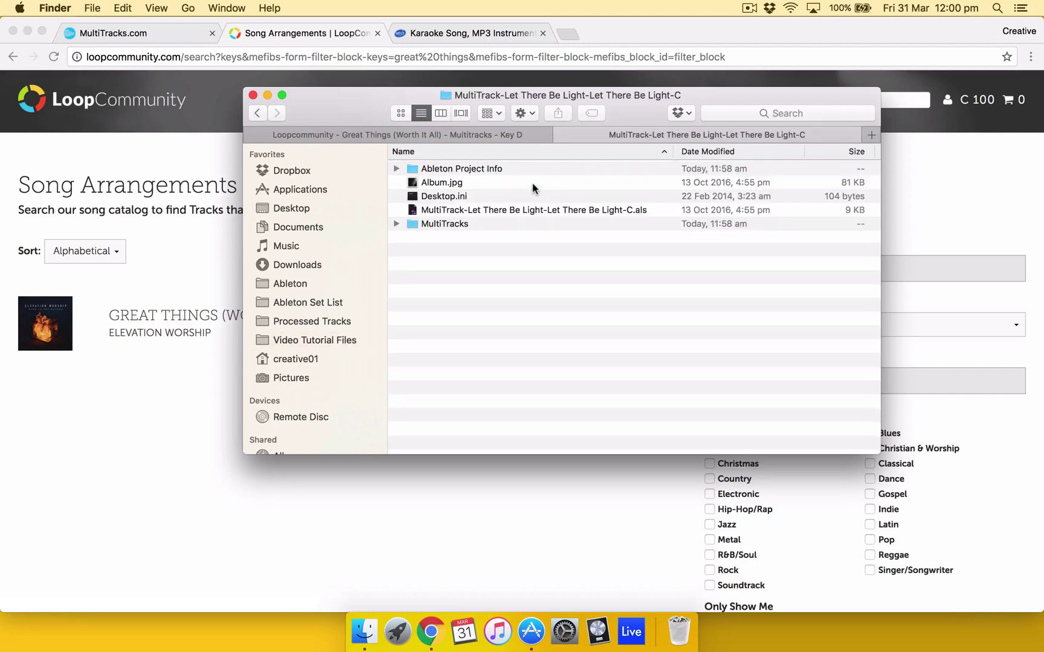
click(522, 211)
double_click(503, 221)
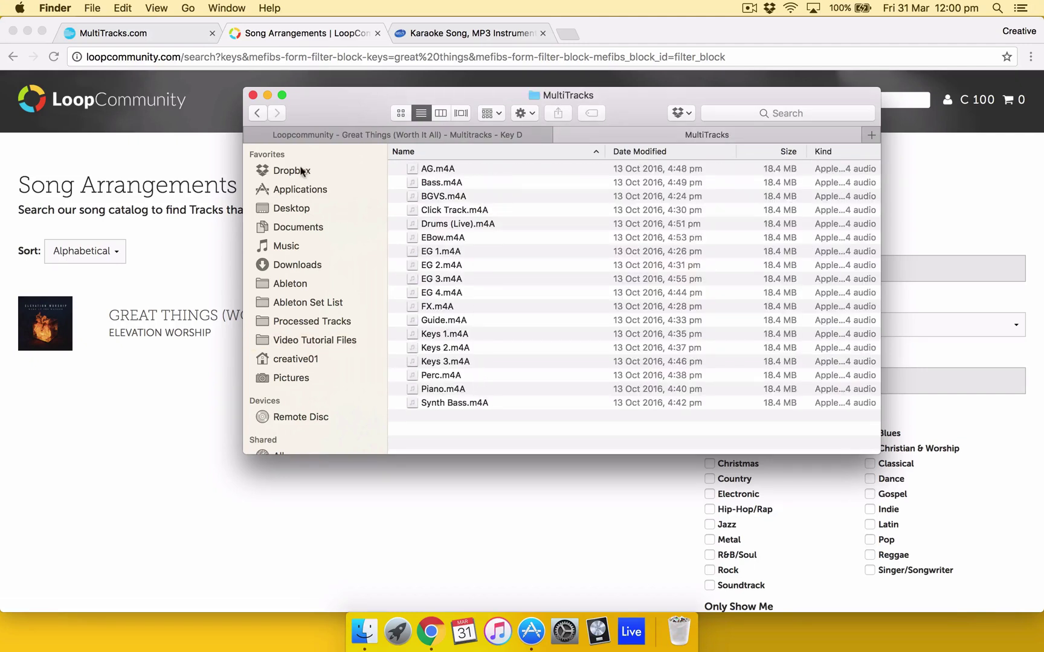
click(258, 114)
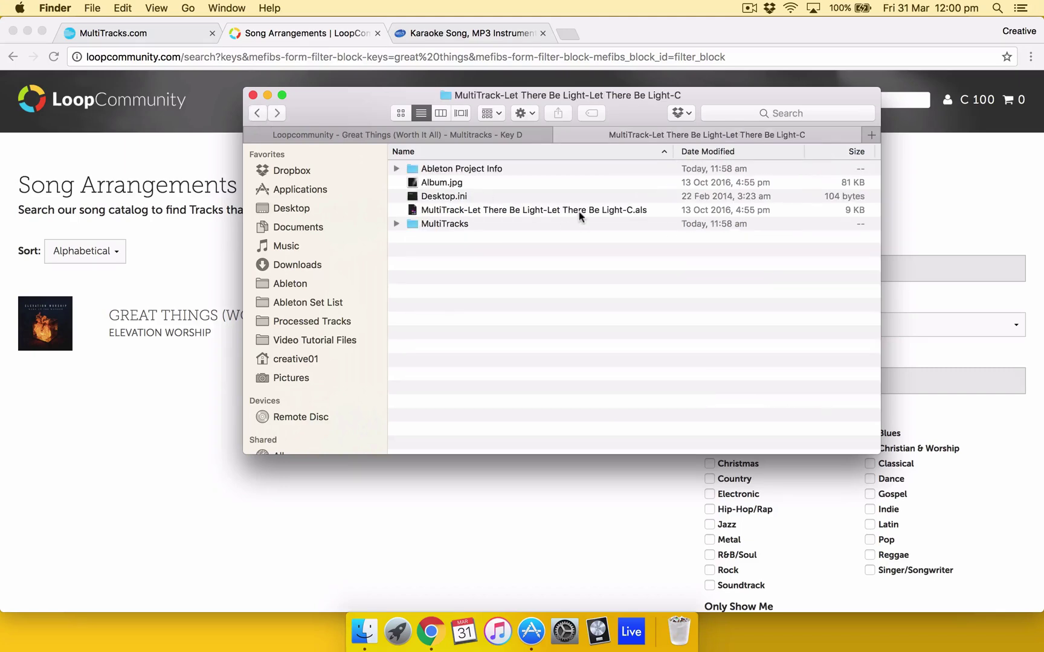
click(580, 211)
click(258, 113)
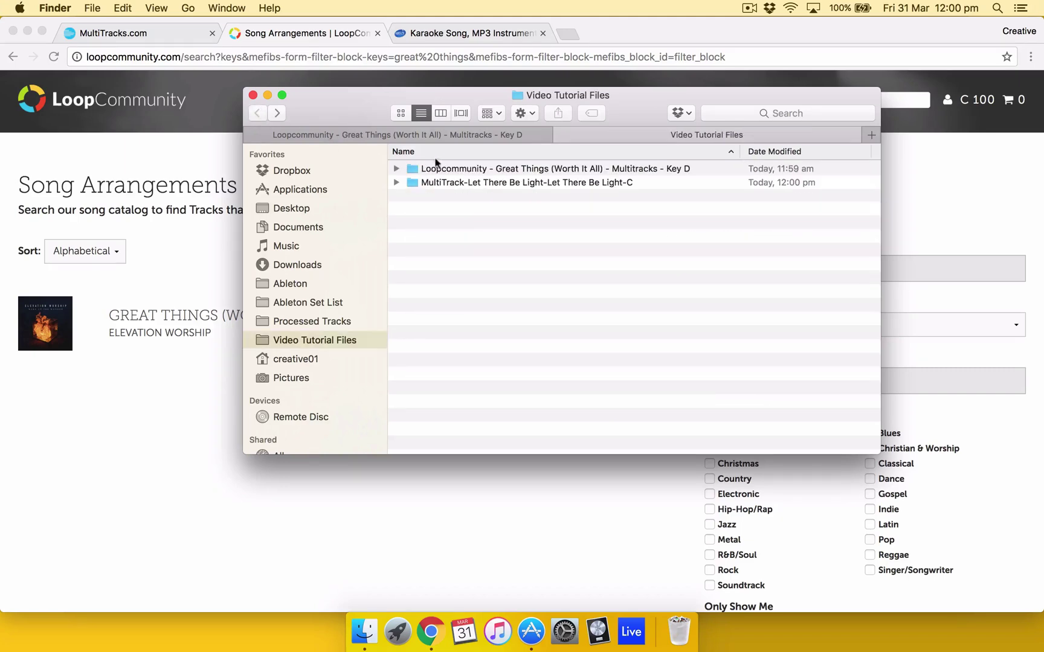
double_click(455, 167)
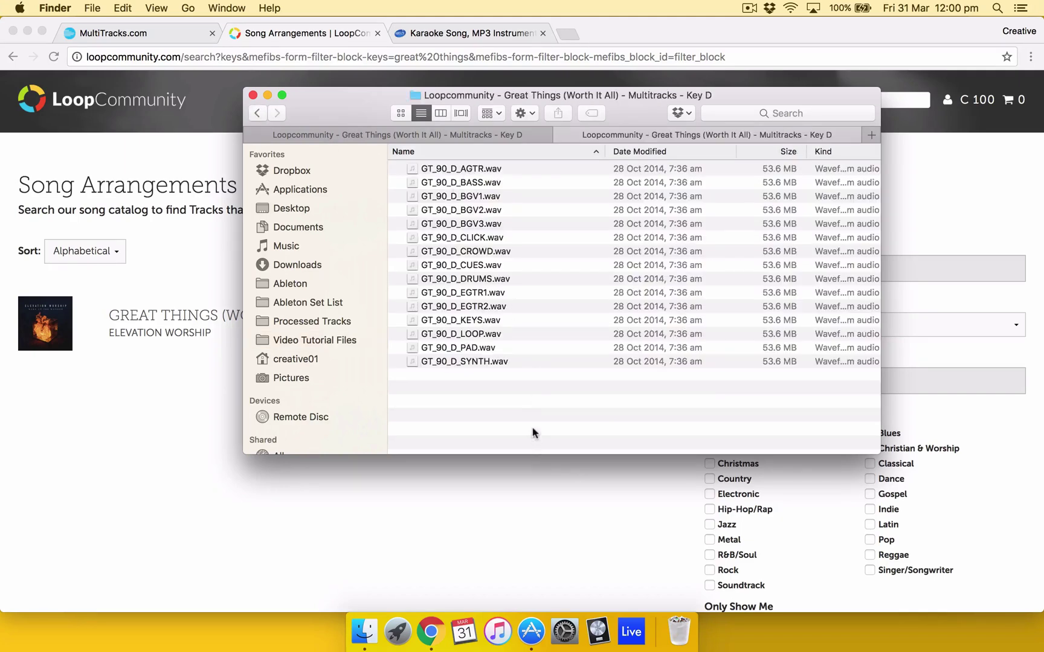
drag(533, 432, 370, 154)
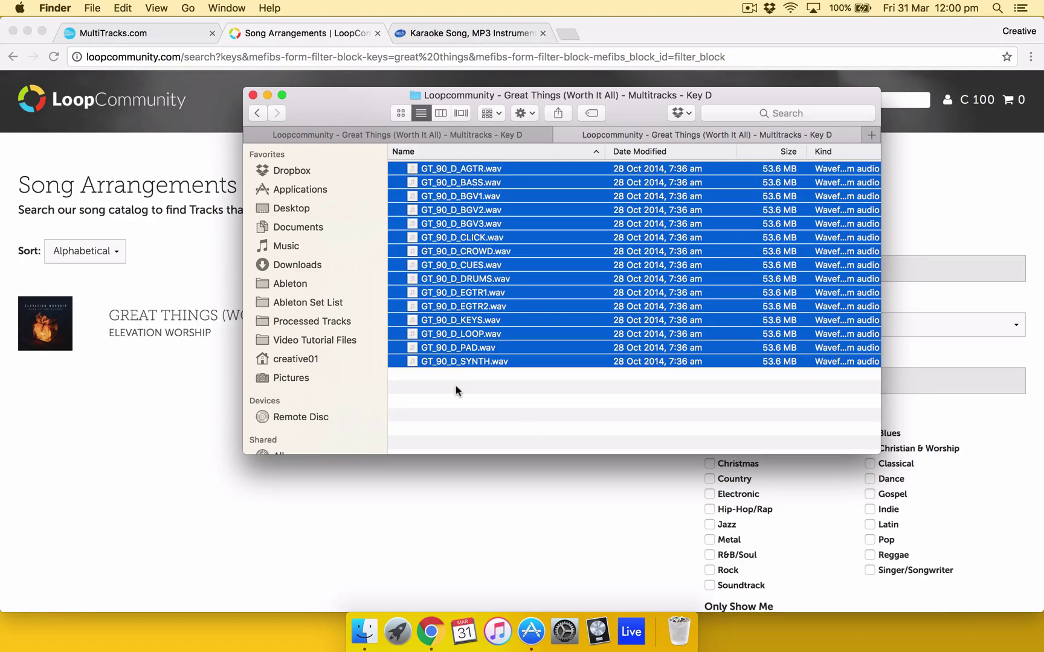
Open the Great Things (Worth It All) page to show the $19.99 App Track and $34.99 Multi Track prices.
click(202, 458)
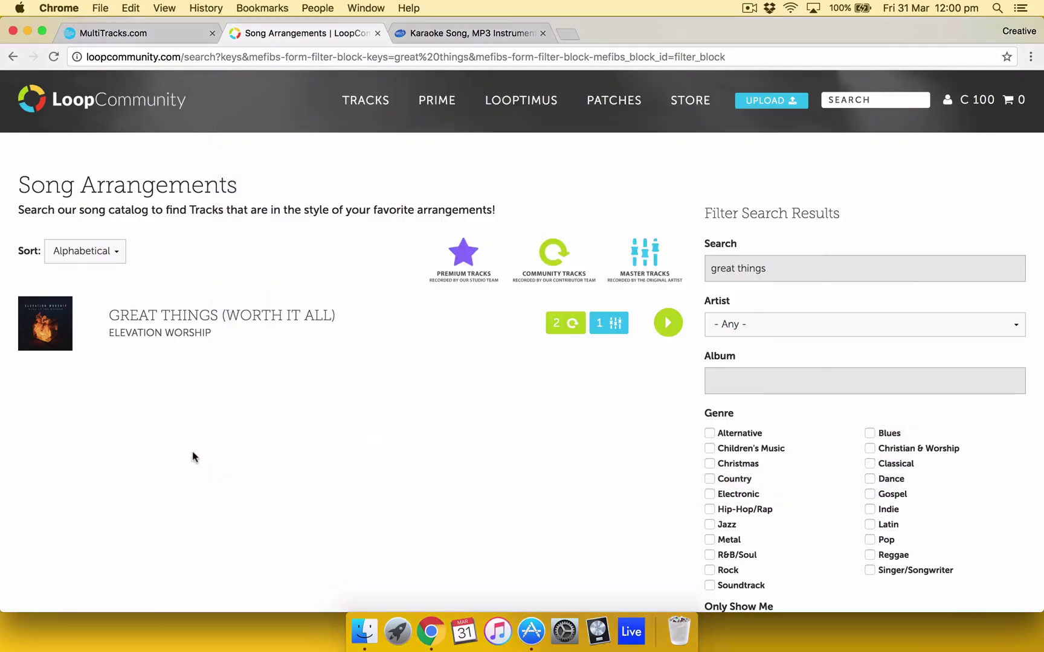
click(243, 321)
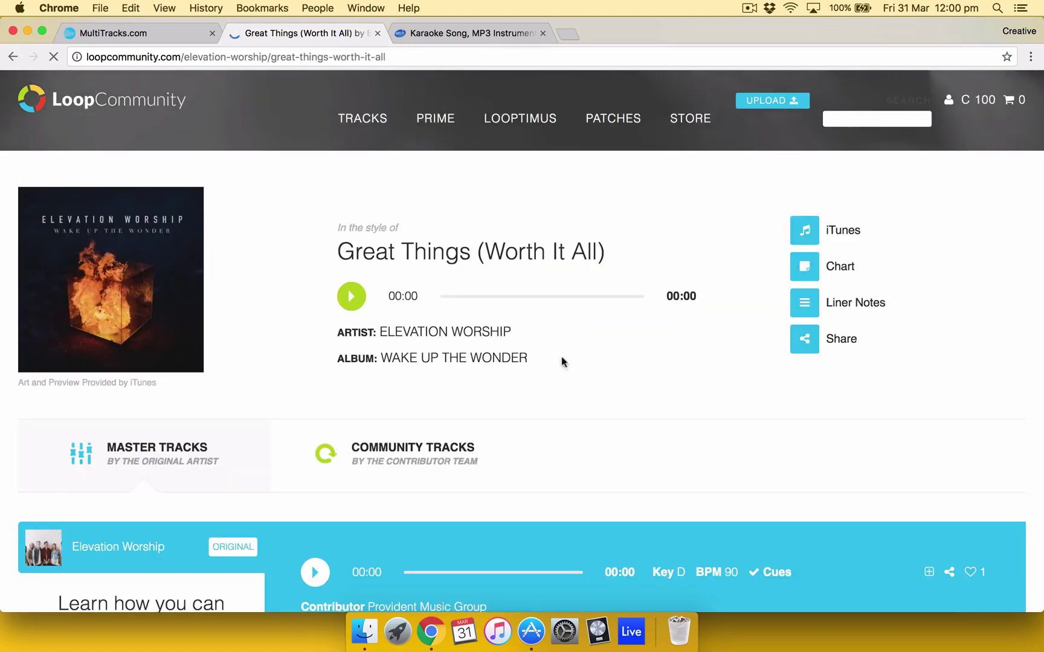
scroll(559, 403, down, 3)
scroll(304, 379, down, 10)
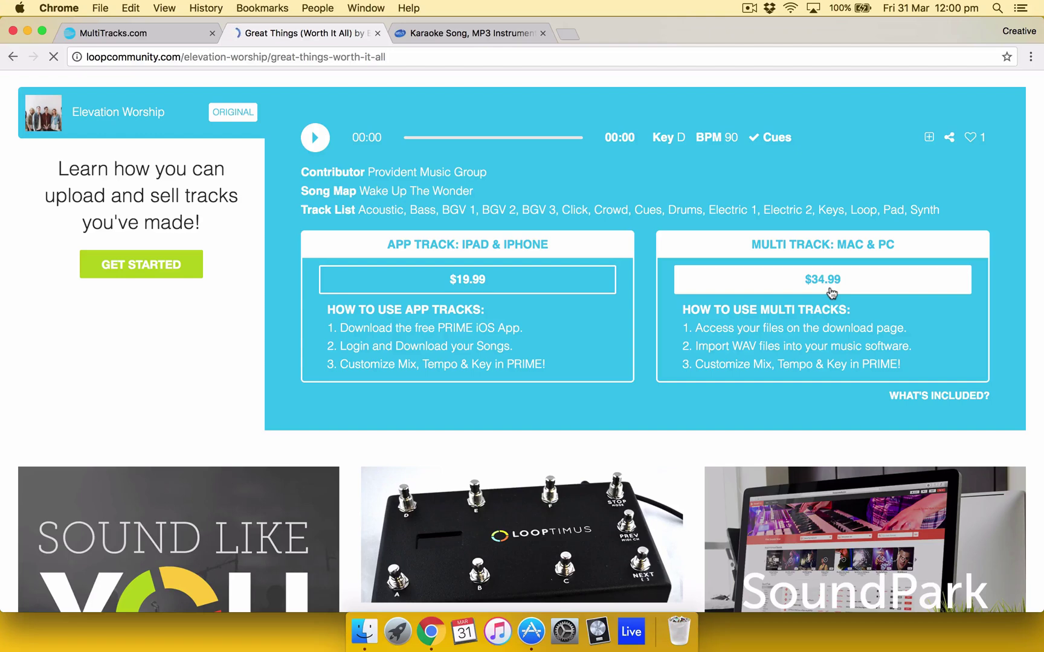
right_click(684, 368)
click(608, 427)
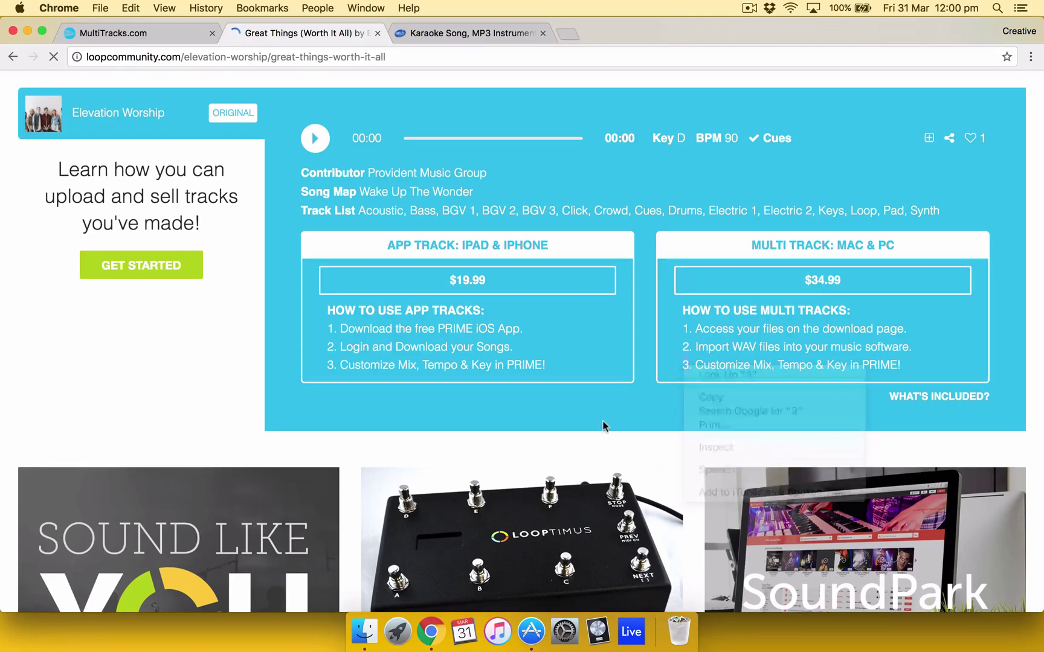
scroll(606, 426, up, 5)
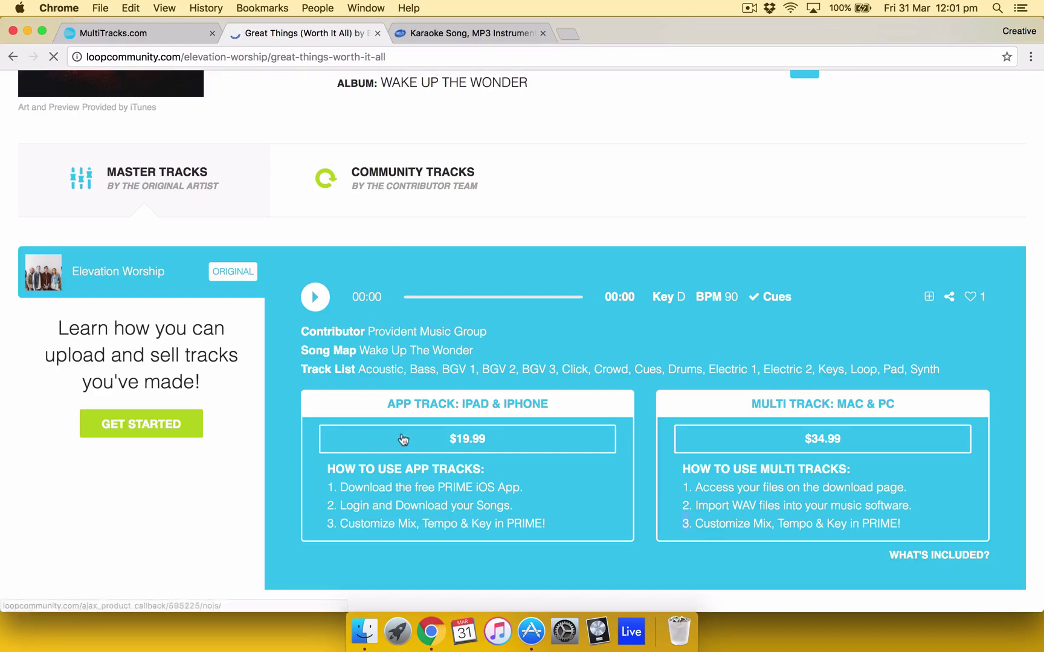
click(364, 629)
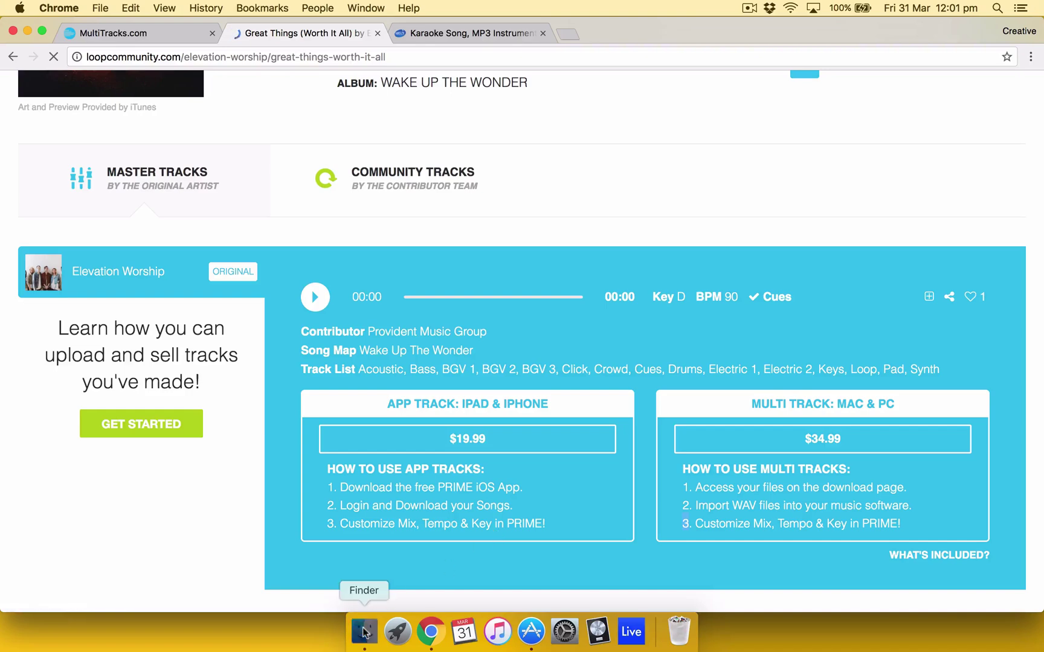
click(182, 515)
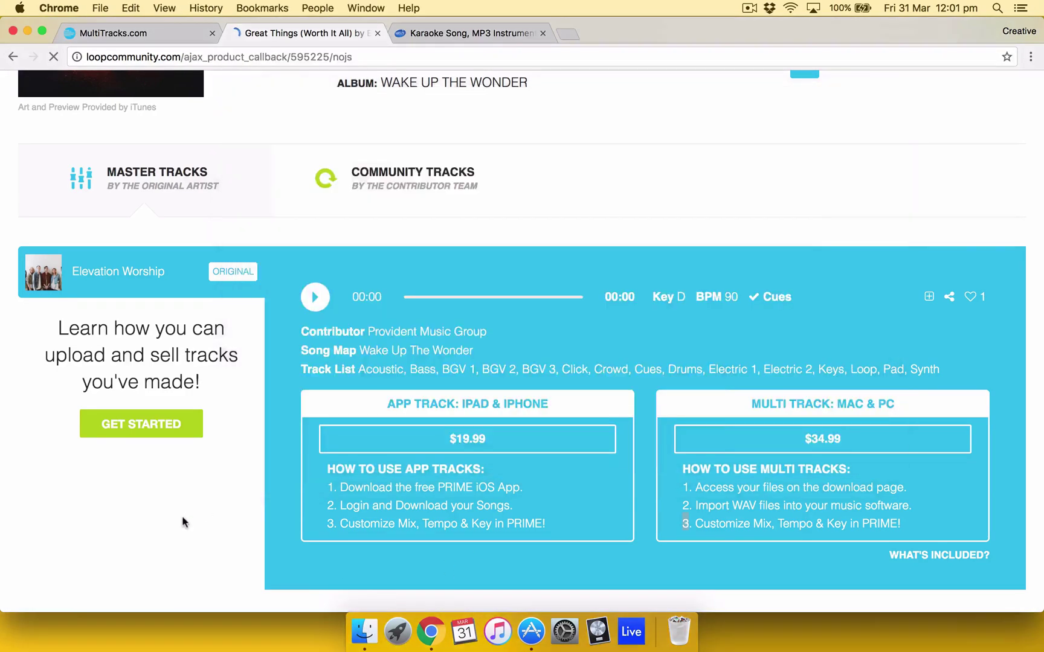